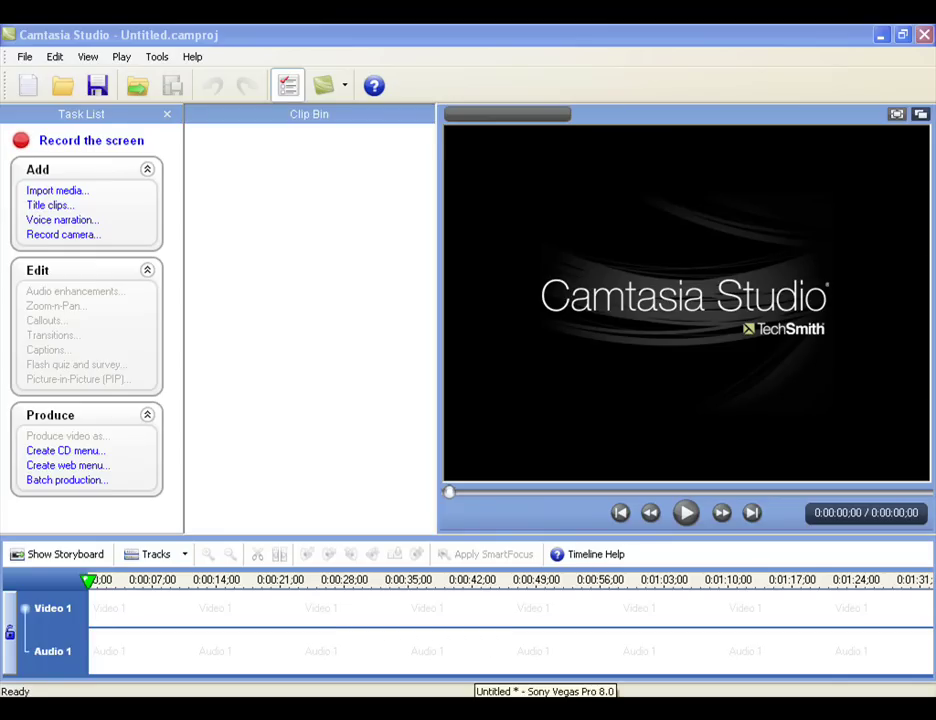
# Switch to Sony Vegas Pro 8.0 and show the Noise Texture presets of the media generators.
pyautogui.click(545, 715)
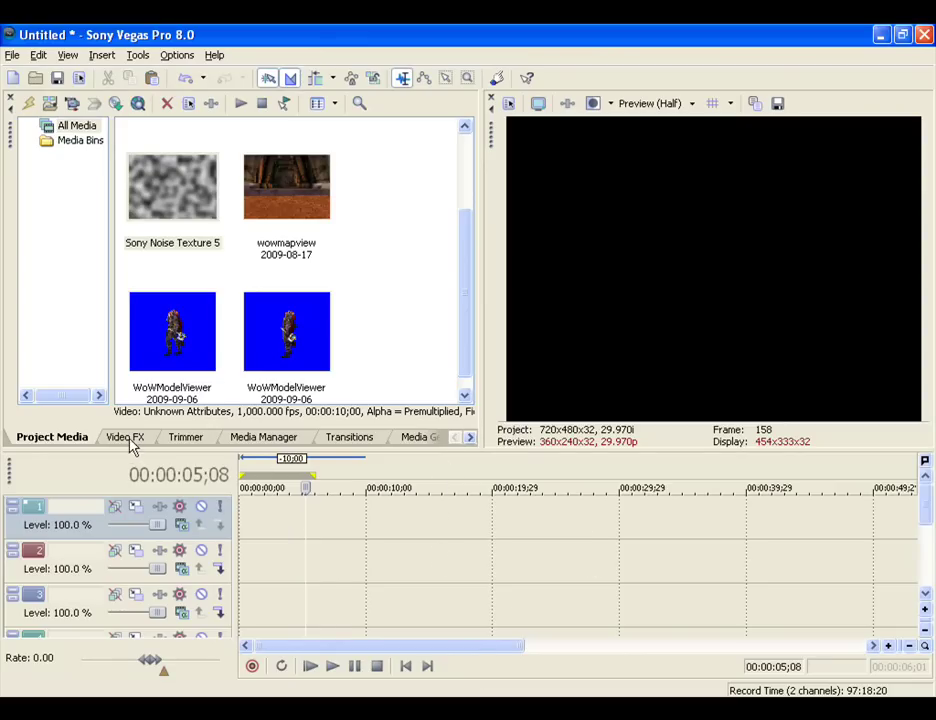
pyautogui.click(415, 439)
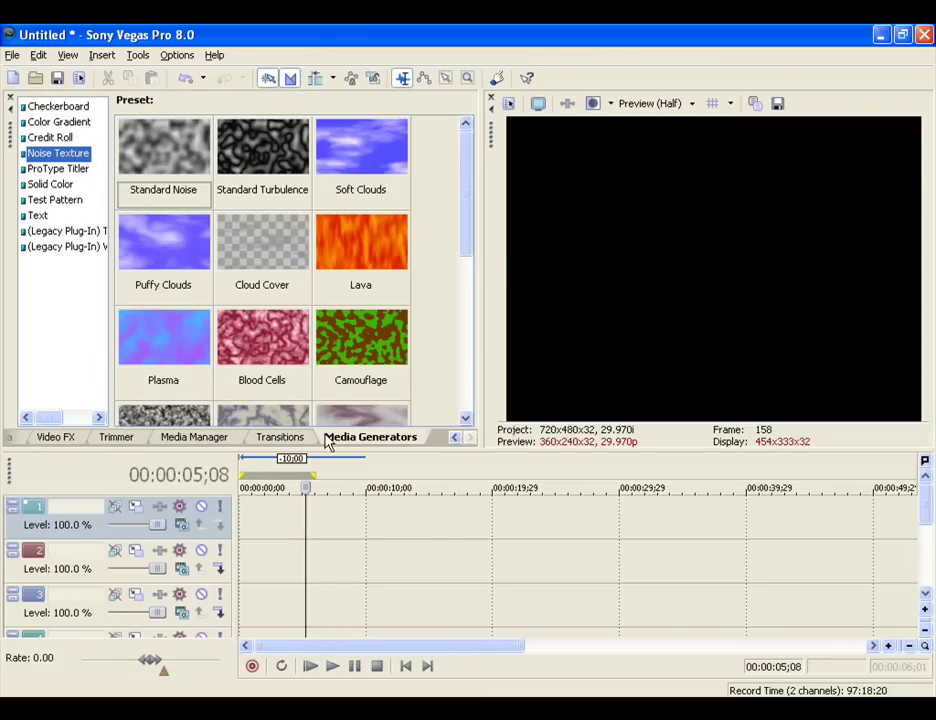
pyautogui.click(57, 440)
pyautogui.click(21, 444)
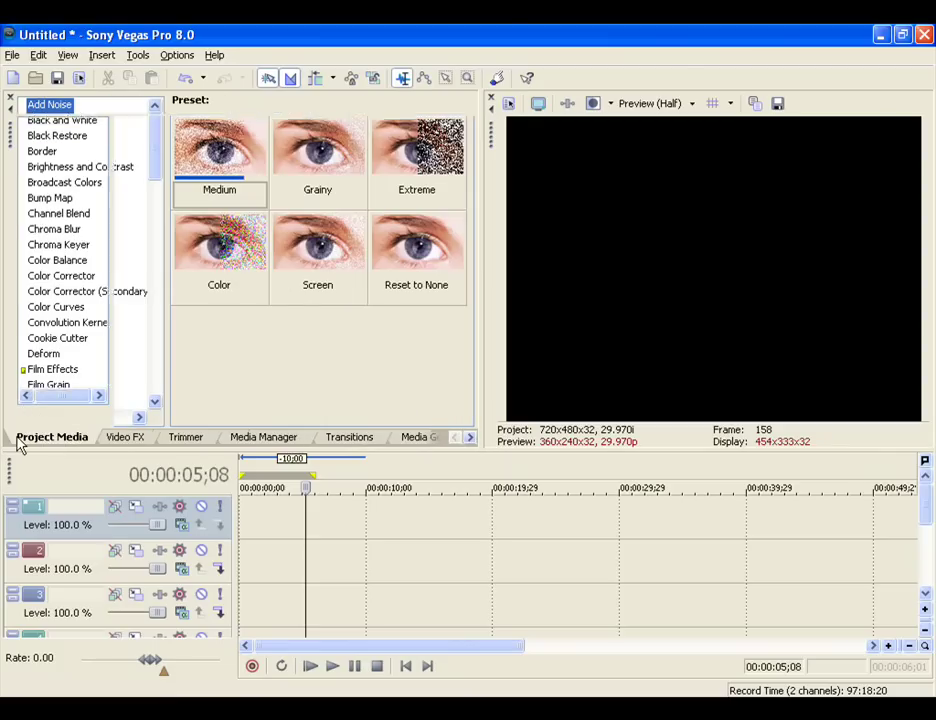
pyautogui.click(128, 441)
pyautogui.click(469, 438)
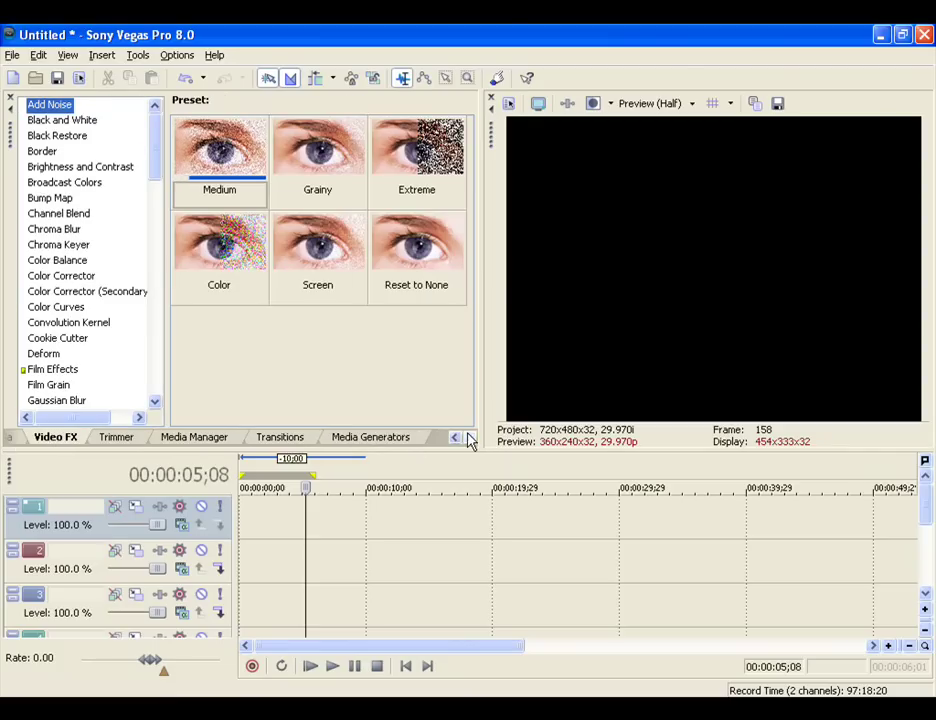
pyautogui.click(378, 444)
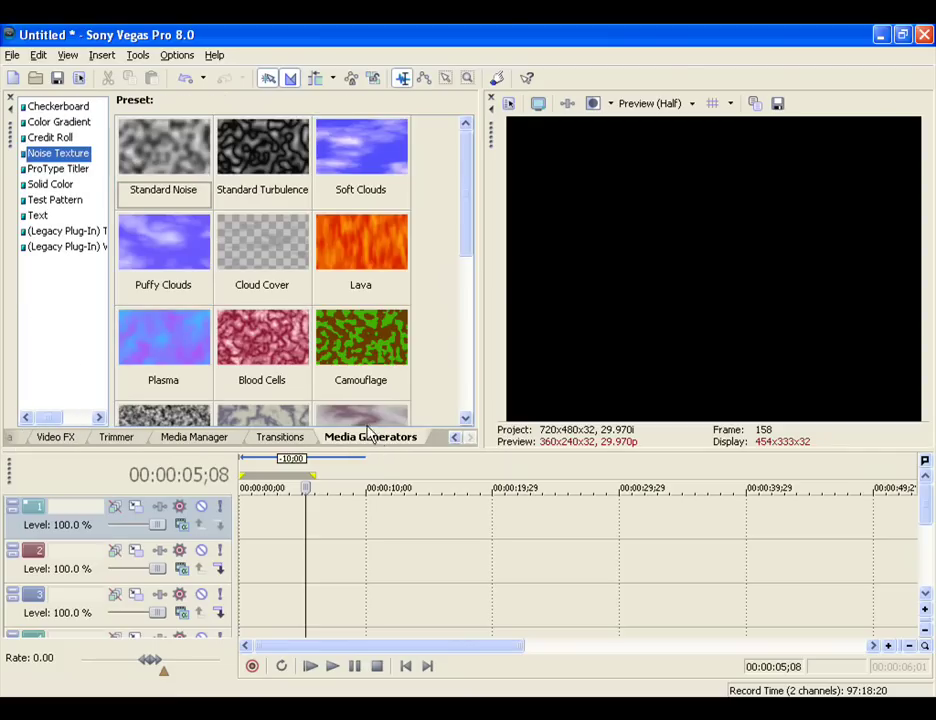
# Add a Standard Noise generated clip at the start of track 1 with its default settings.
pyautogui.click(155, 153)
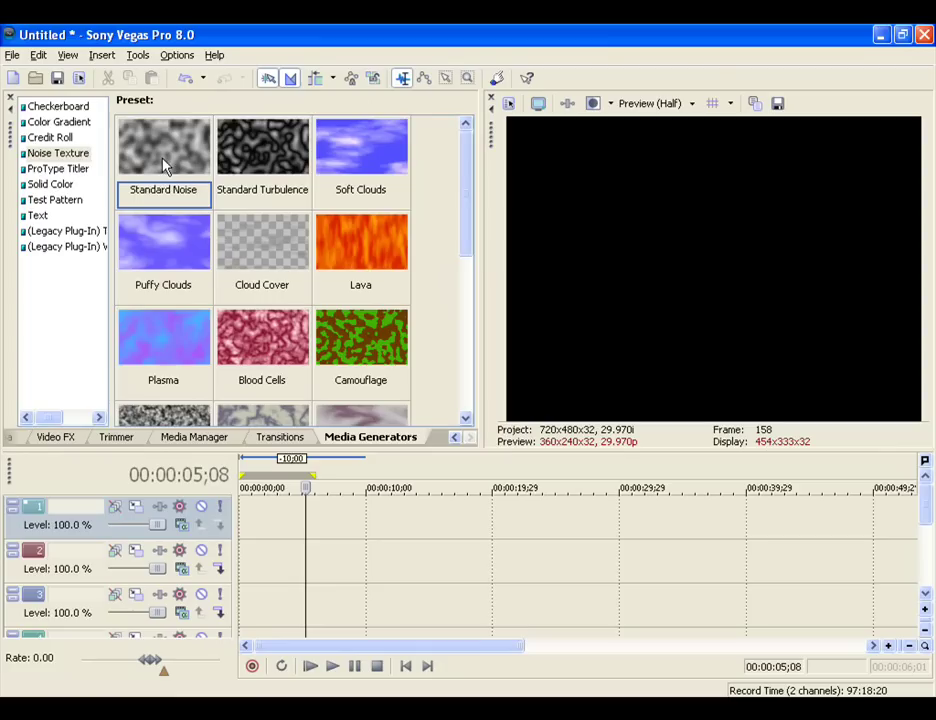
pyautogui.moveTo(161, 163); pyautogui.dragTo(250, 540)
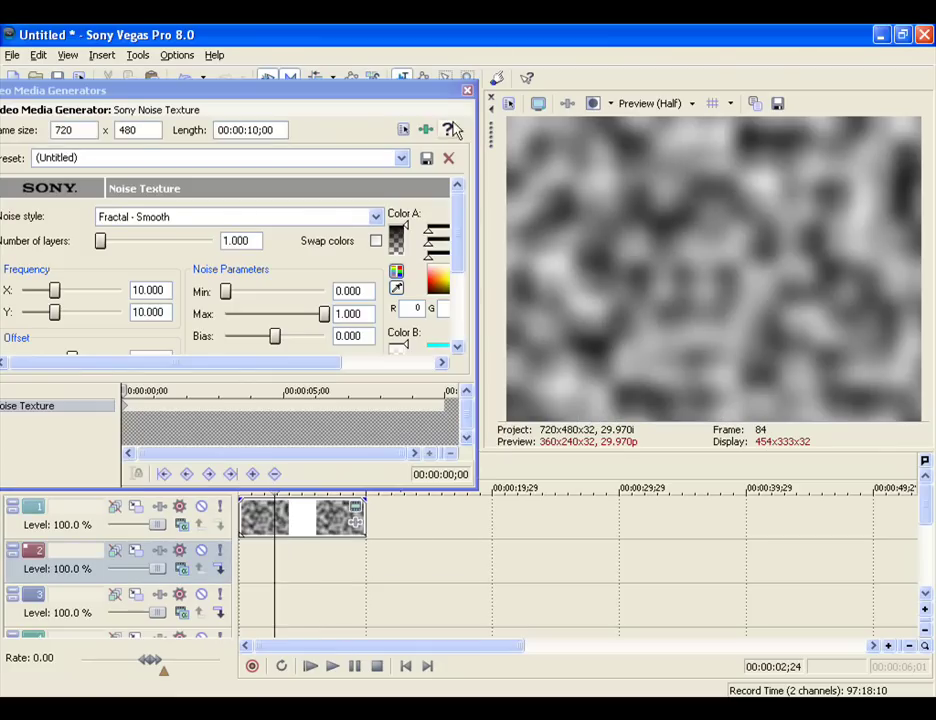
pyautogui.click(467, 90)
pyautogui.click(304, 565)
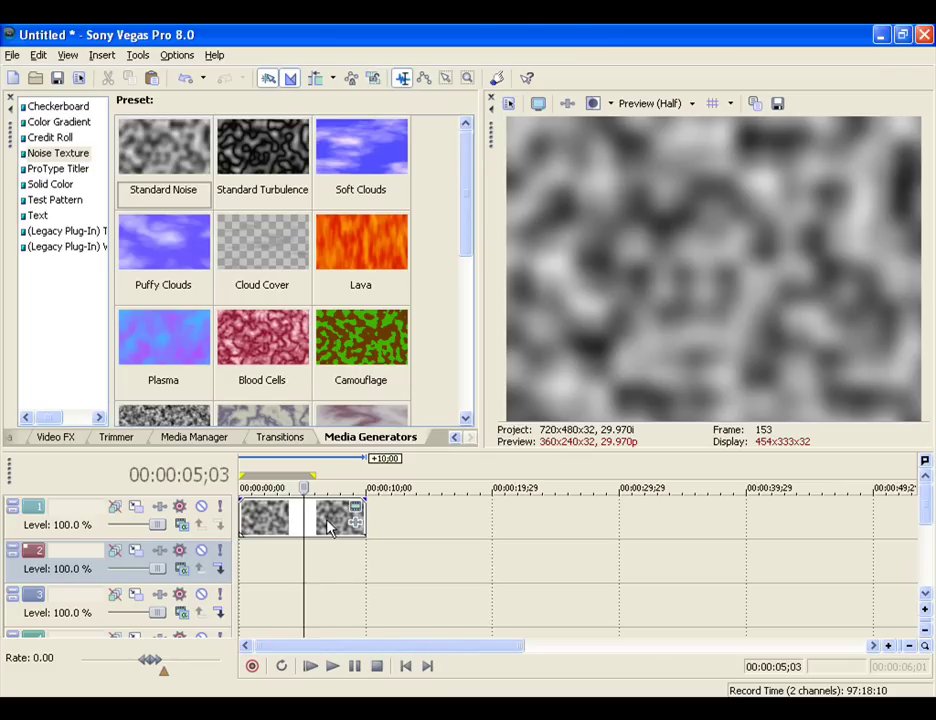
# Open the noise clip's pan/crop settings and enable its mask.
pyautogui.rightClick(330, 527)
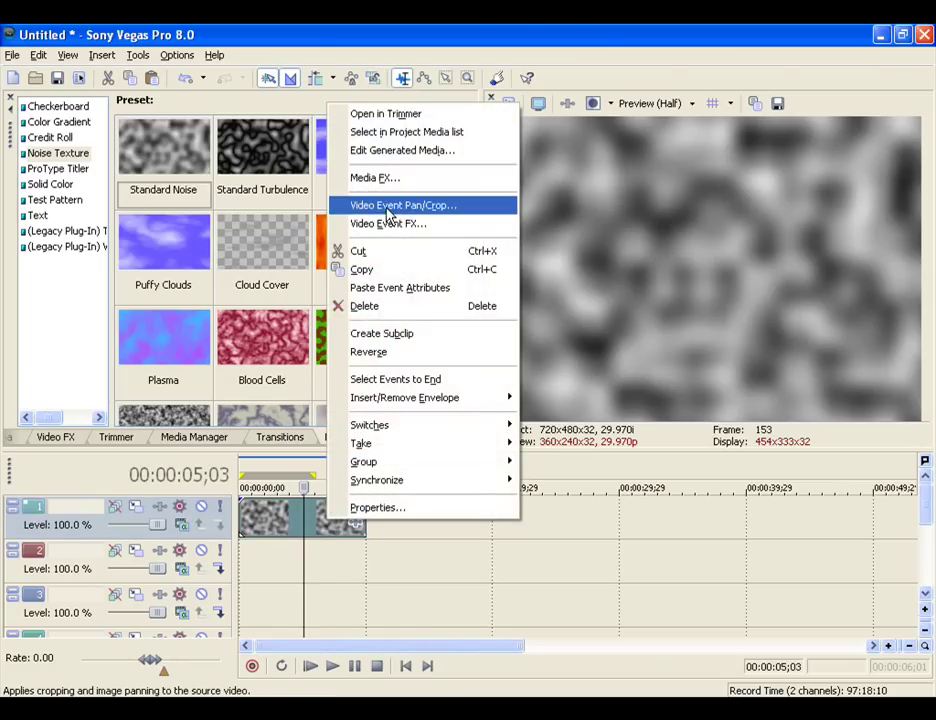
pyautogui.click(409, 205)
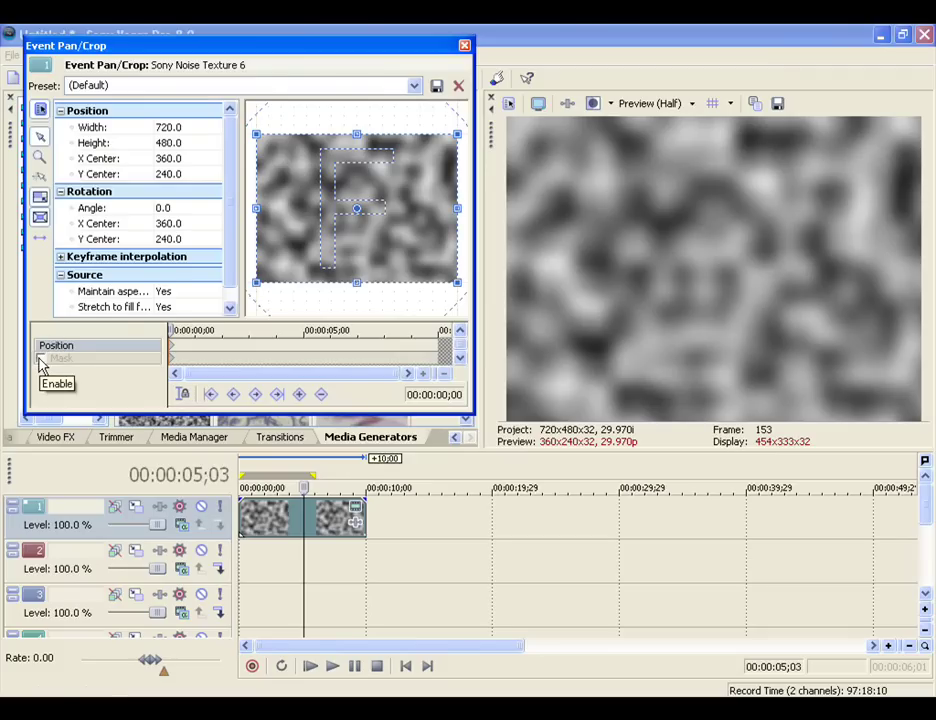
pyautogui.click(41, 359)
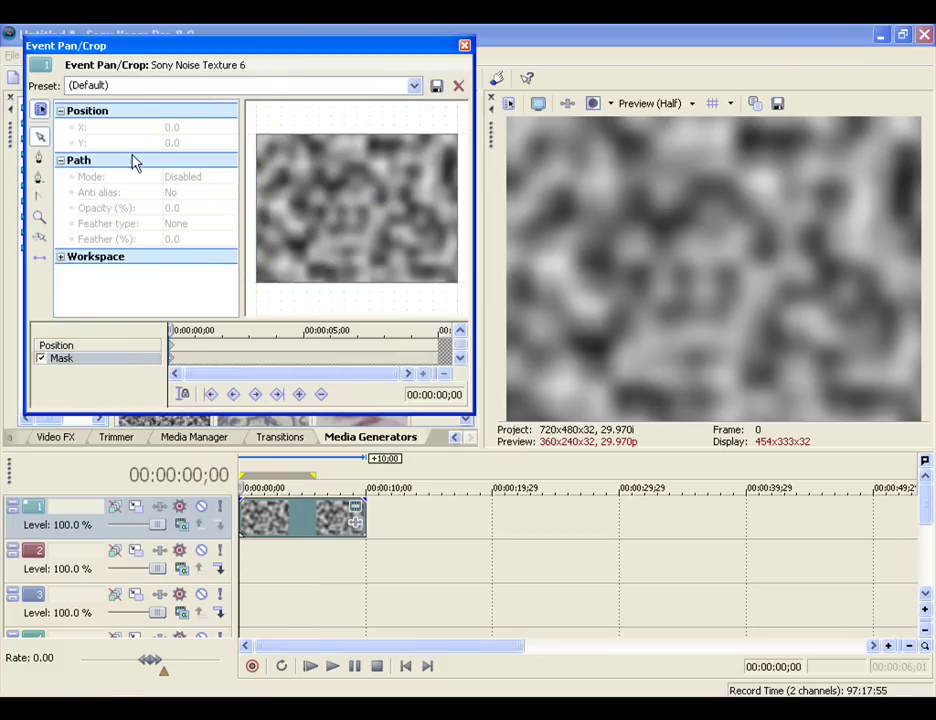
# Draw a closed mask path around the lower part of the frame, with a zigzag upper edge and corners just outside the image.
pyautogui.click(40, 160)
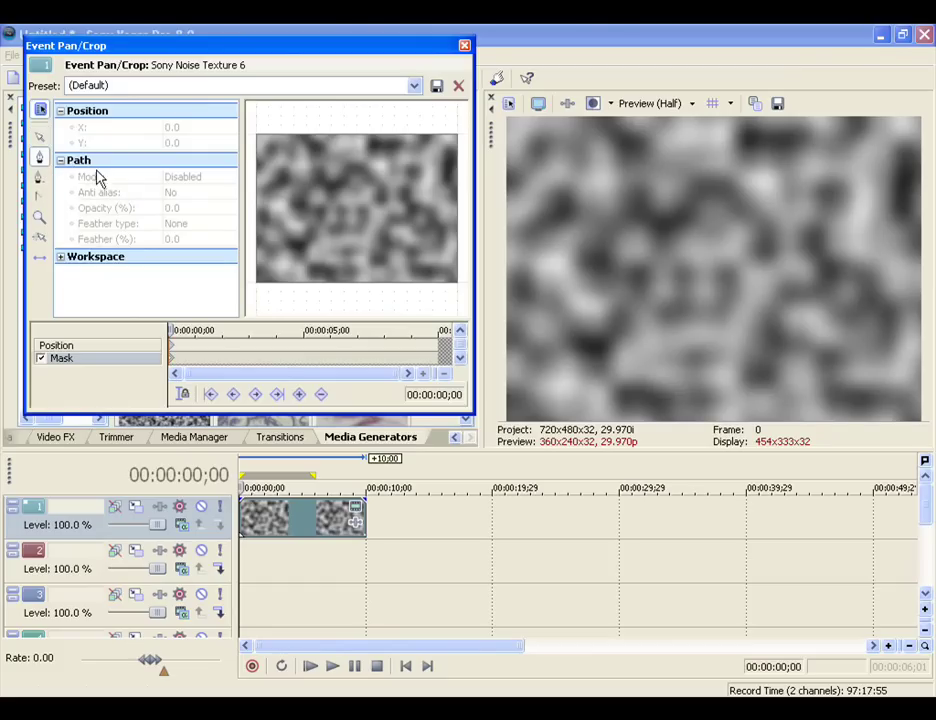
pyautogui.click(250, 199)
pyautogui.click(297, 182)
pyautogui.click(328, 197)
pyautogui.click(369, 186)
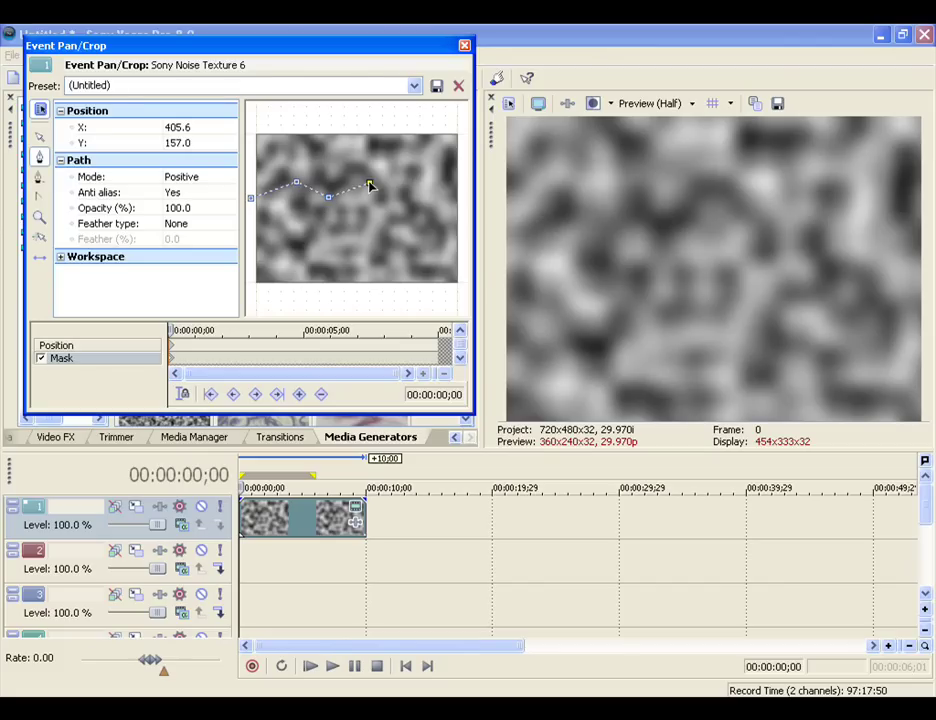
pyautogui.click(398, 190)
pyautogui.click(426, 180)
pyautogui.click(448, 193)
pyautogui.click(462, 206)
pyautogui.click(464, 293)
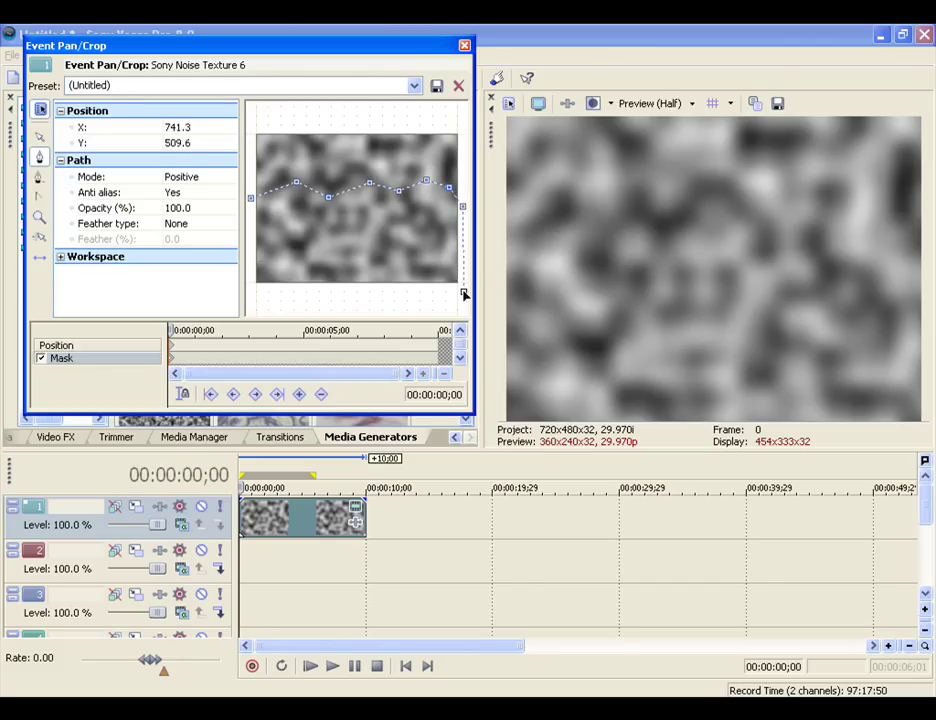
pyautogui.click(247, 293)
pyautogui.click(250, 198)
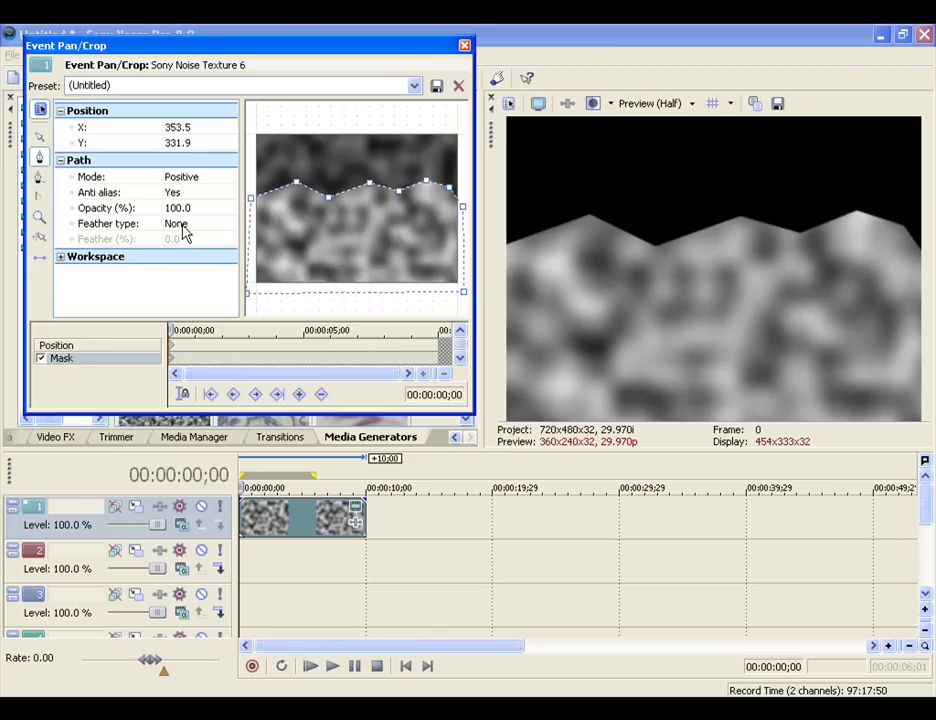
# Feather the mask with type Both at 50% and lower the noise clip's opacity to roughly half.
pyautogui.click(182, 228)
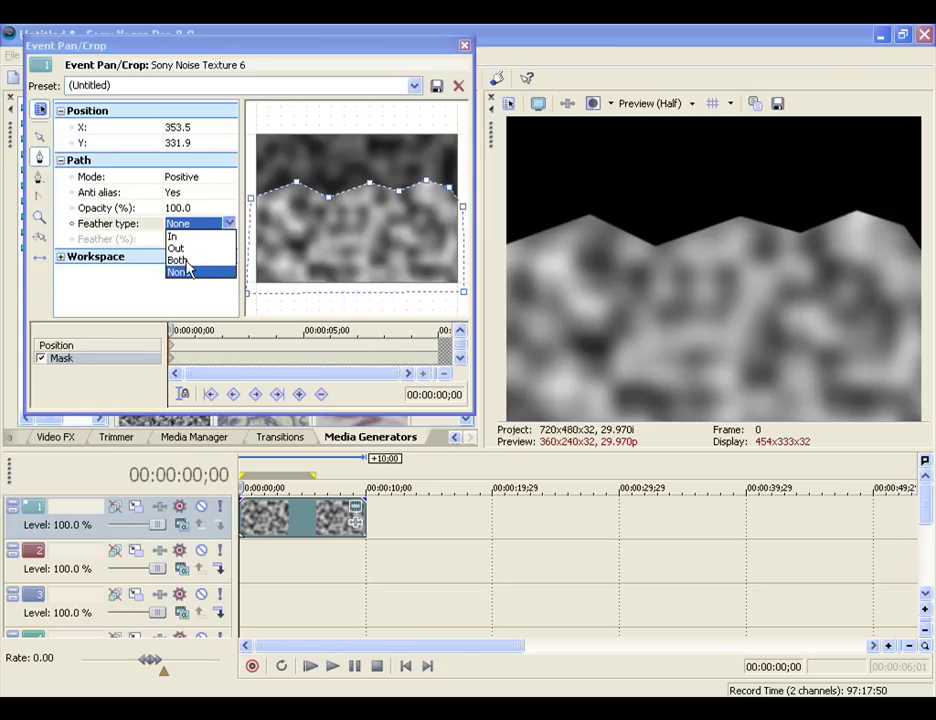
pyautogui.click(184, 260)
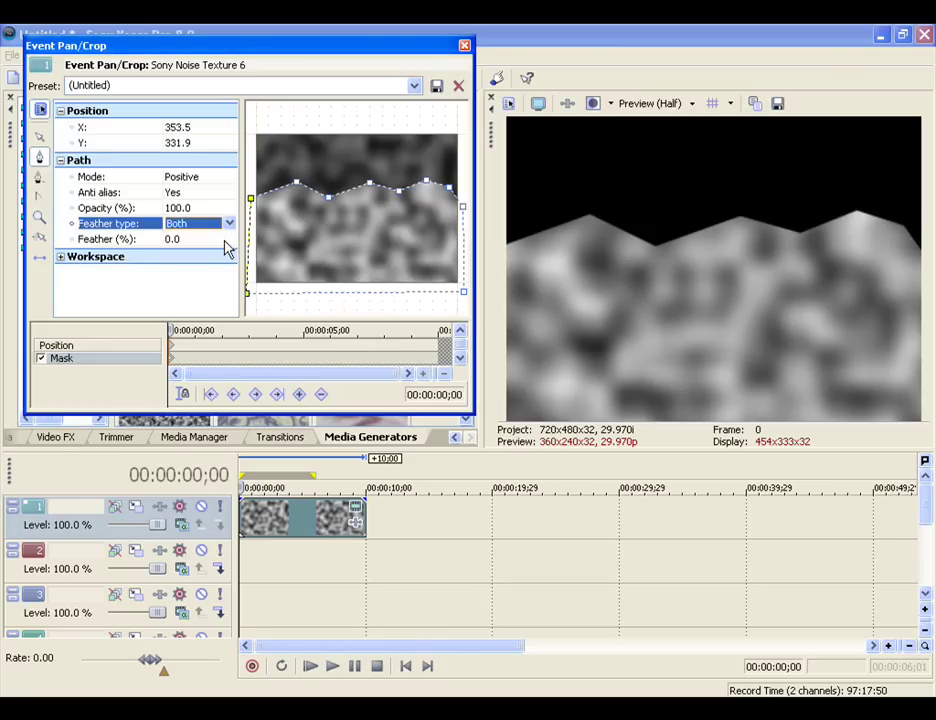
pyautogui.click(226, 240)
pyautogui.click(229, 239)
pyautogui.moveTo(171, 254); pyautogui.dragTo(262, 242)
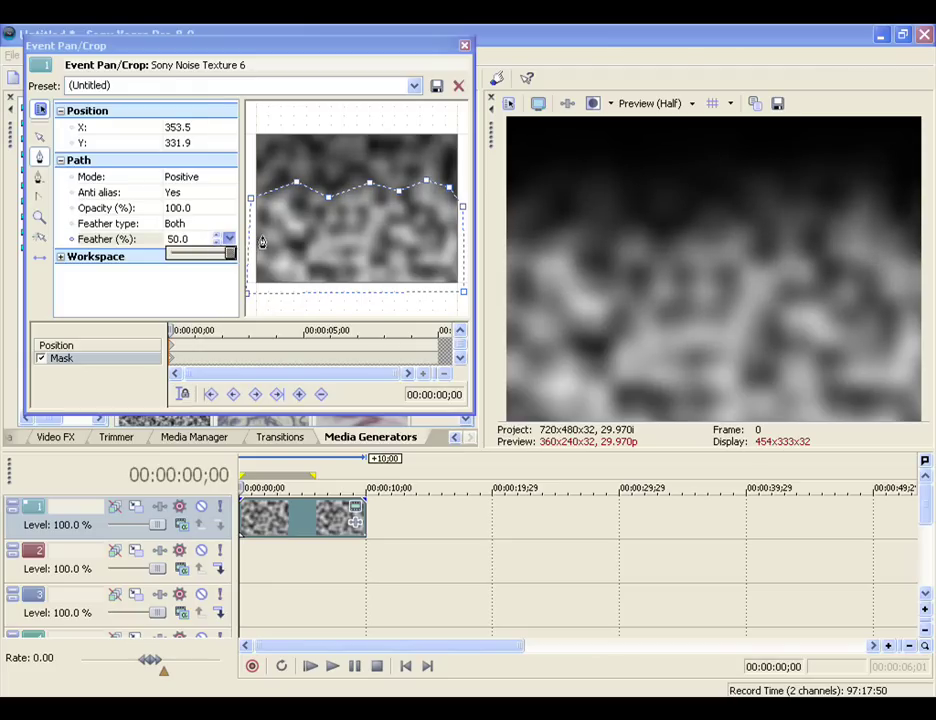
pyautogui.click(464, 47)
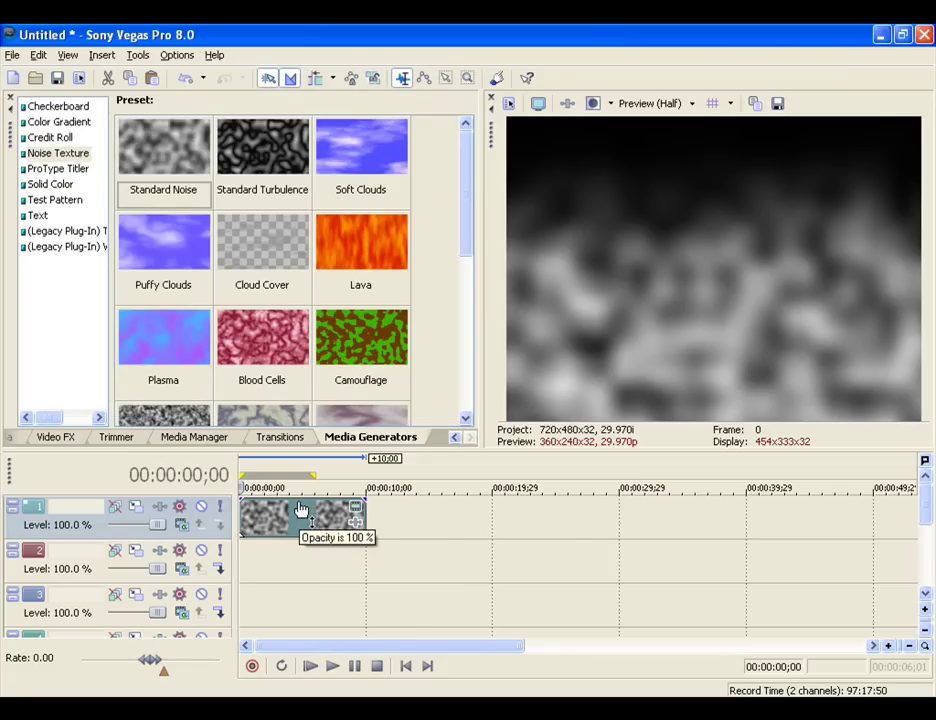
pyautogui.moveTo(301, 510); pyautogui.dragTo(300, 531)
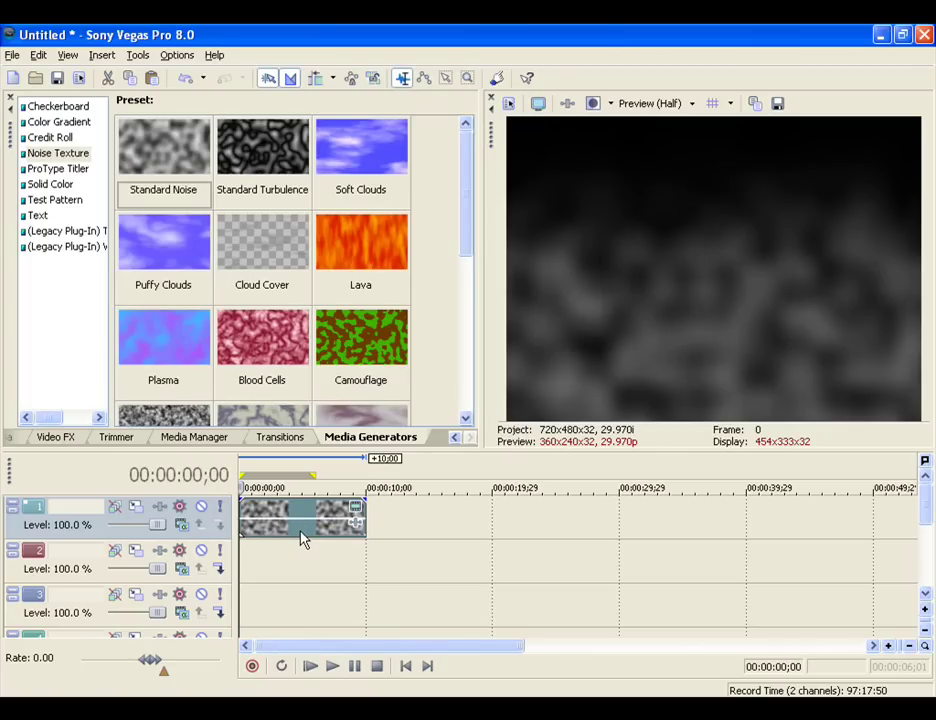
# Shrink the noise clip's pan/crop frame to about 489 x 326 at the first keyframe and center it at about X 249, Y 104.
pyautogui.rightClick(300, 533)
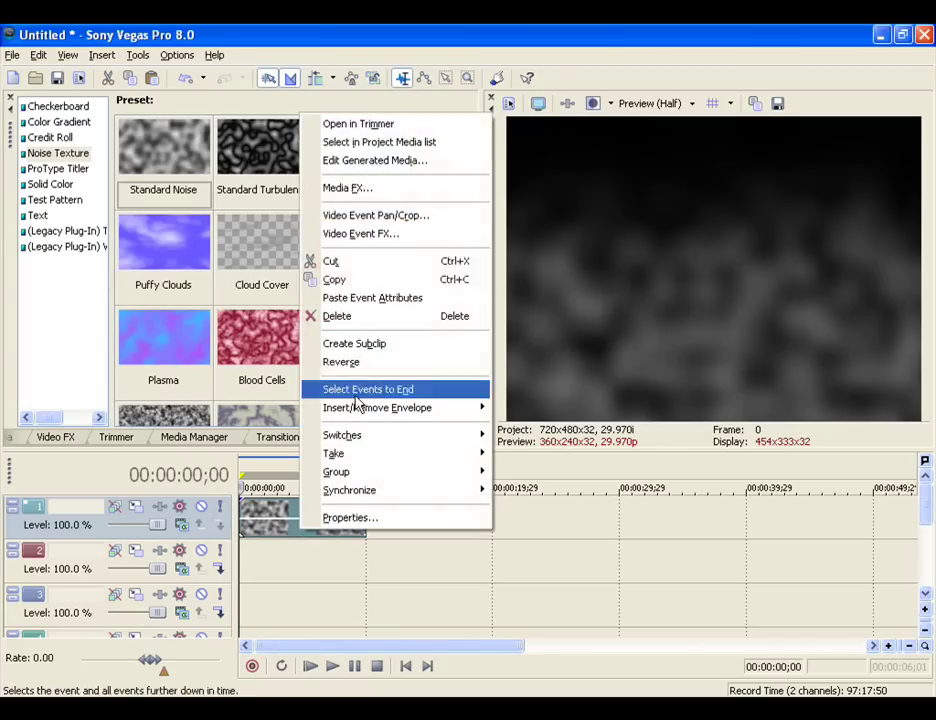
pyautogui.click(390, 217)
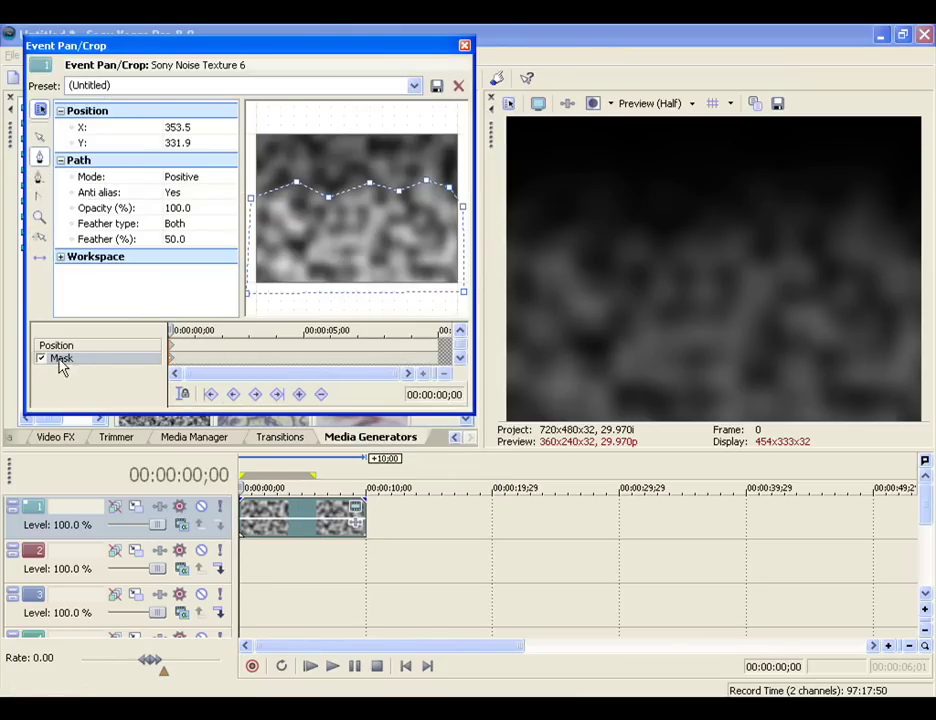
pyautogui.click(173, 350)
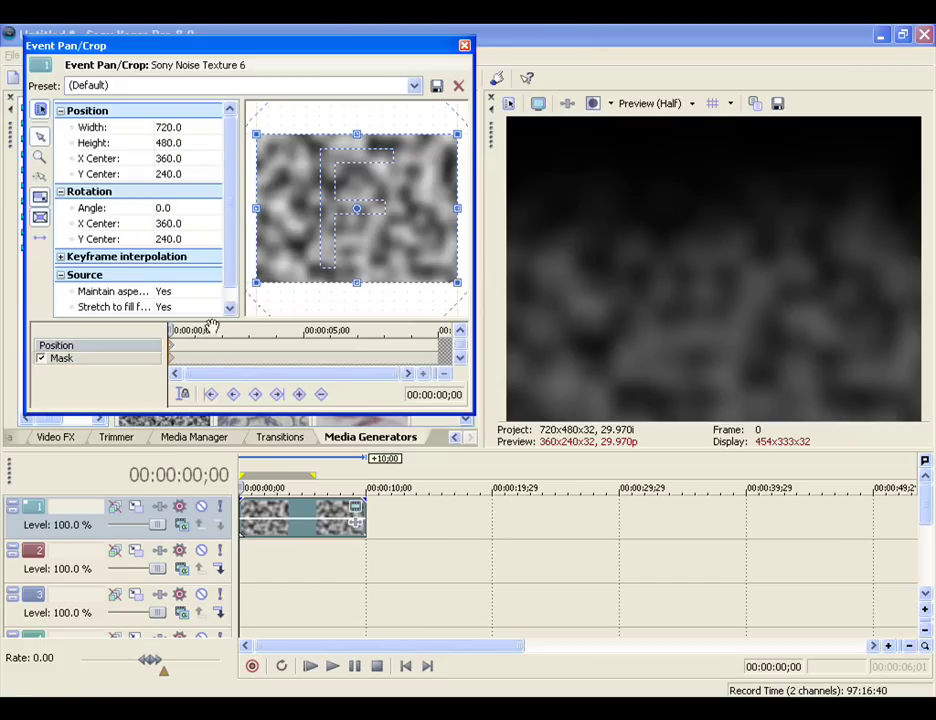
pyautogui.click(40, 237)
pyautogui.moveTo(353, 265)
pyautogui.mouseDown()
pyautogui.moveTo(368, 255)
pyautogui.moveTo(355, 240)
pyautogui.moveTo(366, 252)
pyautogui.mouseUp()
pyautogui.moveTo(376, 117); pyautogui.dragTo(381, 150)
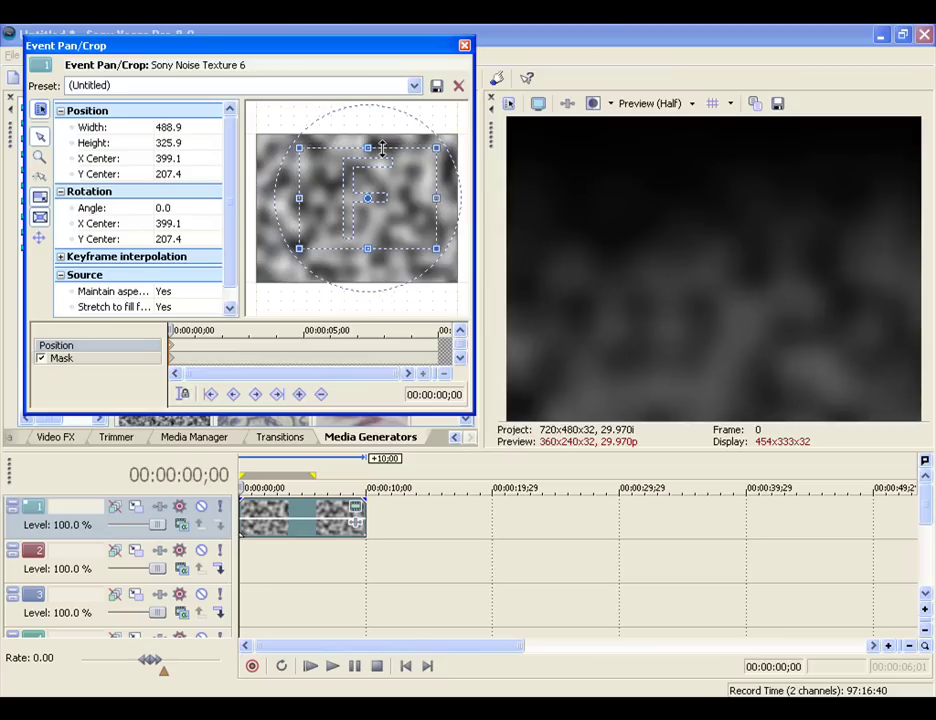
pyautogui.moveTo(388, 221); pyautogui.dragTo(361, 204)
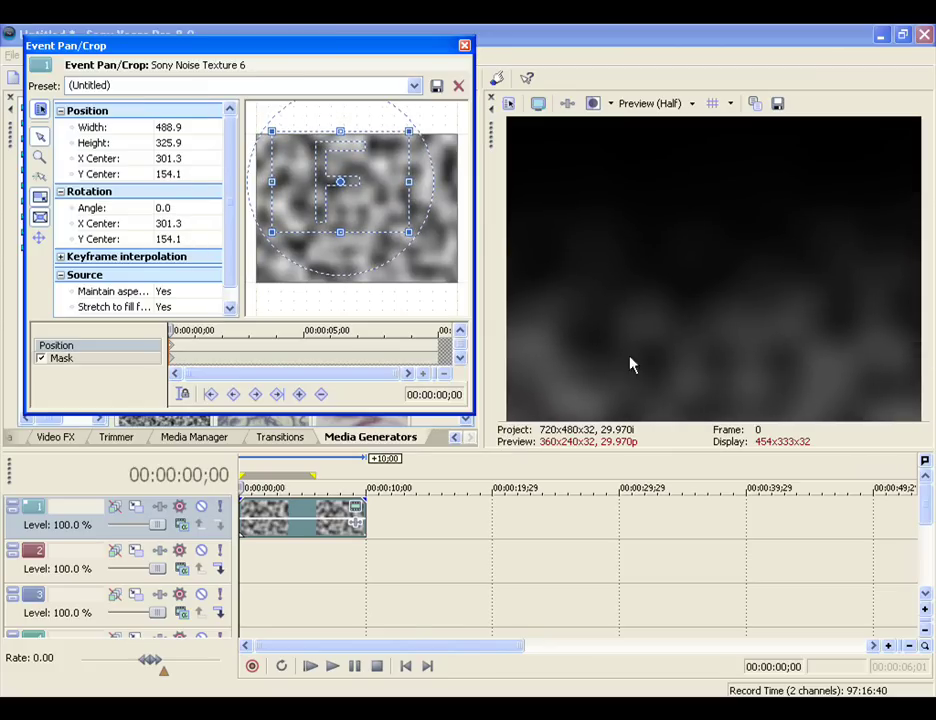
pyautogui.moveTo(346, 210)
pyautogui.mouseDown()
pyautogui.moveTo(349, 196)
pyautogui.moveTo(331, 195)
pyautogui.mouseUp()
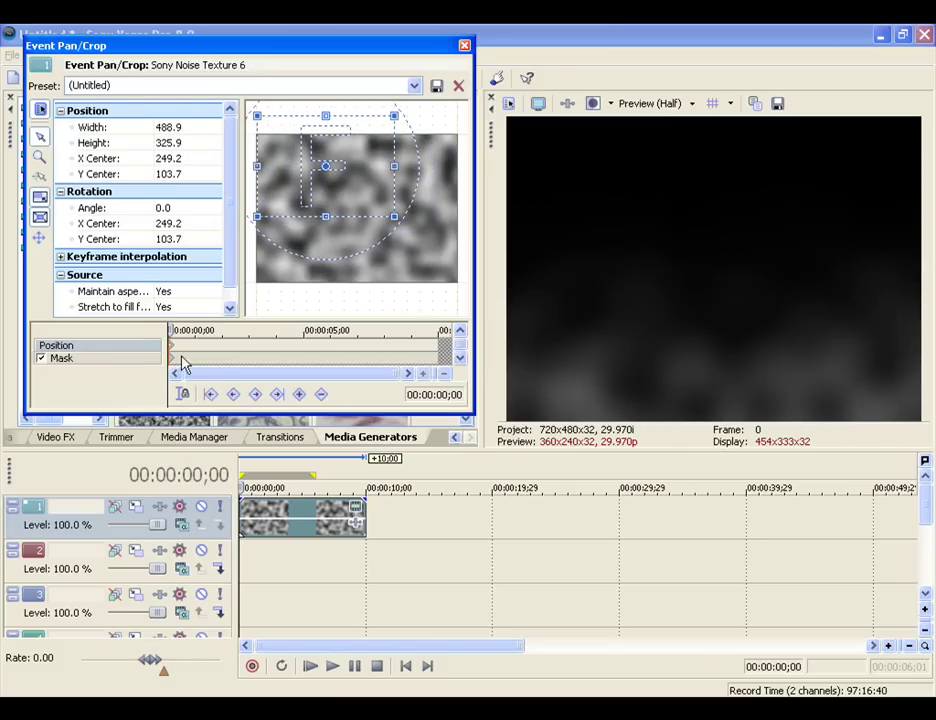
# Add a position keyframe at 00:00:09;25 with the crop frame moved horizontally only, to an X center of about 468.
pyautogui.moveTo(166, 331); pyautogui.dragTo(433, 330)
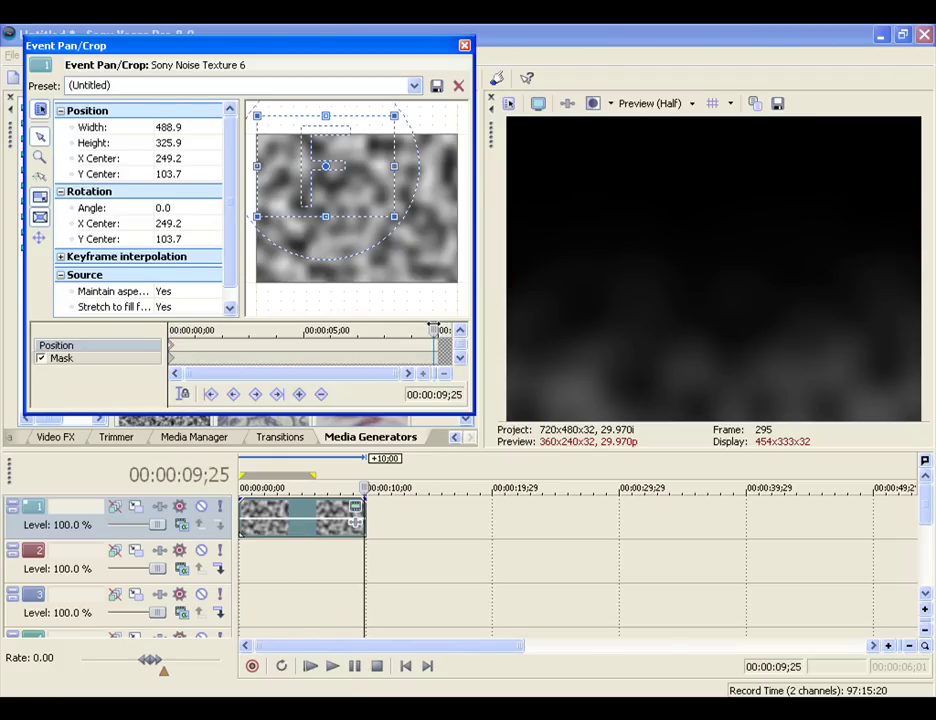
pyautogui.click(40, 239)
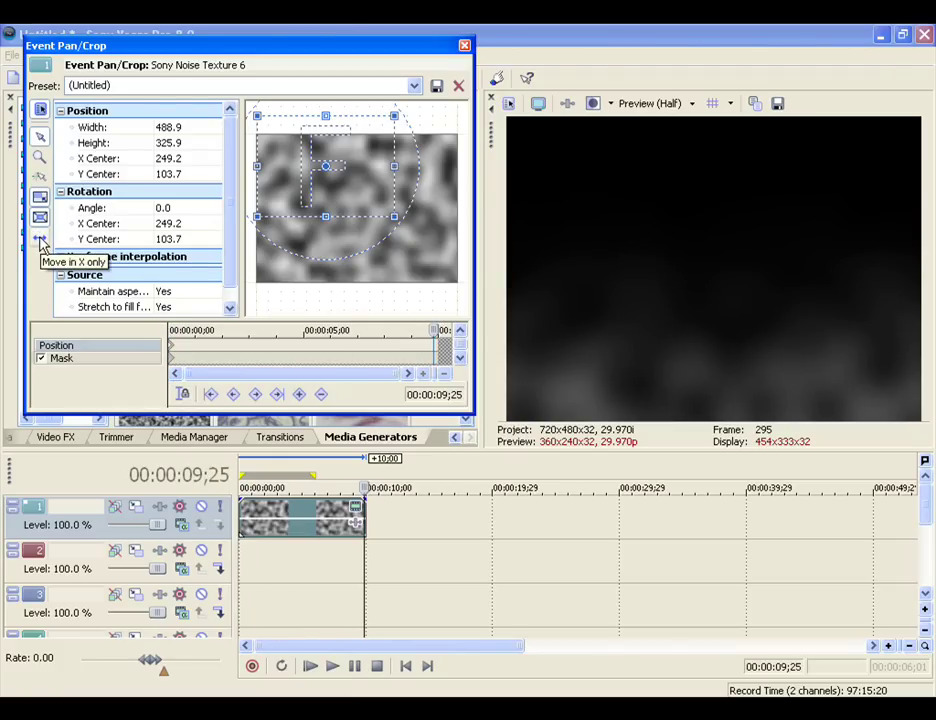
pyautogui.moveTo(321, 194); pyautogui.dragTo(381, 190)
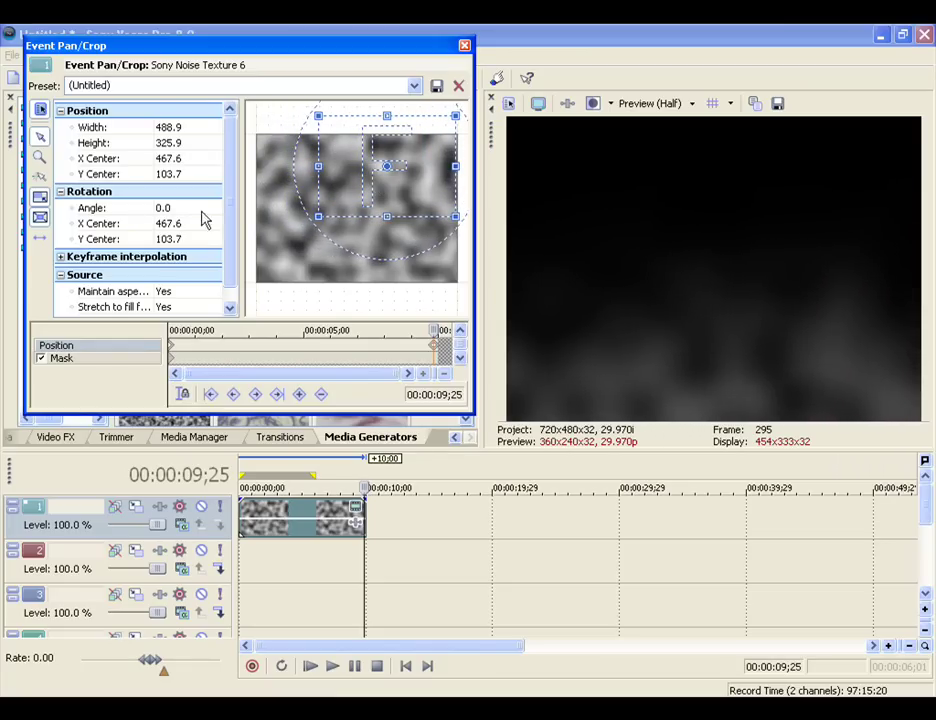
pyautogui.click(40, 238)
pyautogui.moveTo(379, 190); pyautogui.dragTo(375, 192)
pyautogui.hotkey('ctrl', 'z')
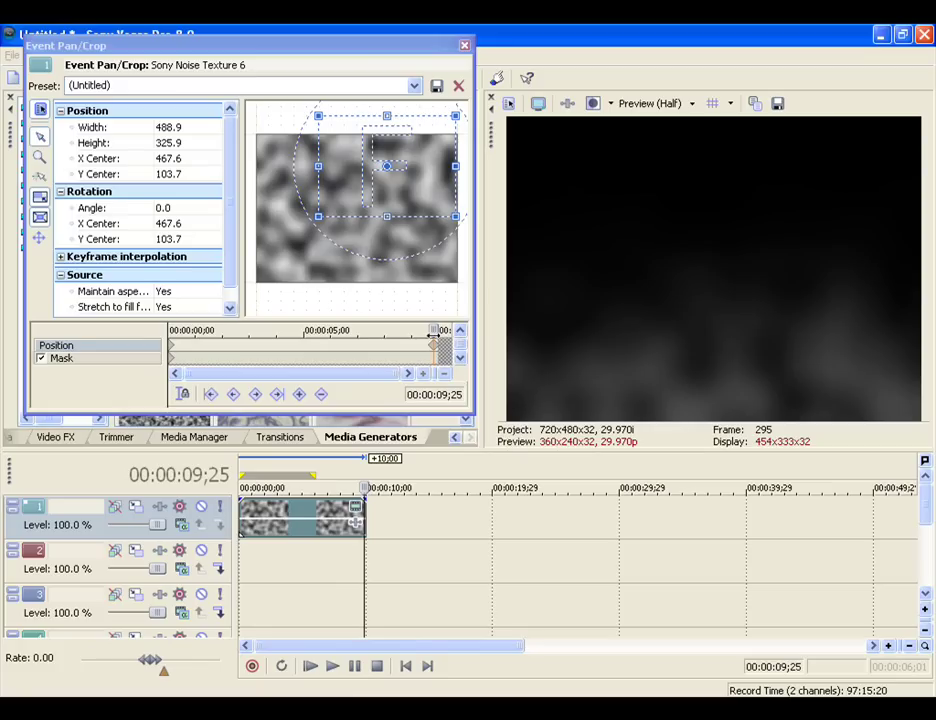
# Preview the noise clip's pan animation from the beginning and close the pan/crop settings.
pyautogui.moveTo(434, 332); pyautogui.dragTo(160, 333)
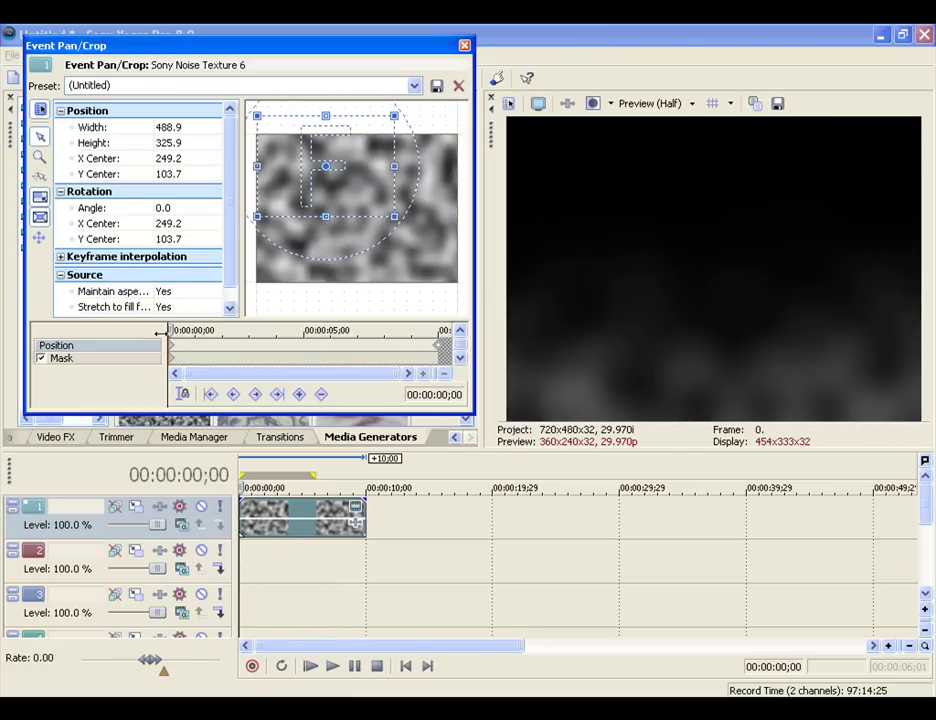
pyautogui.click(333, 668)
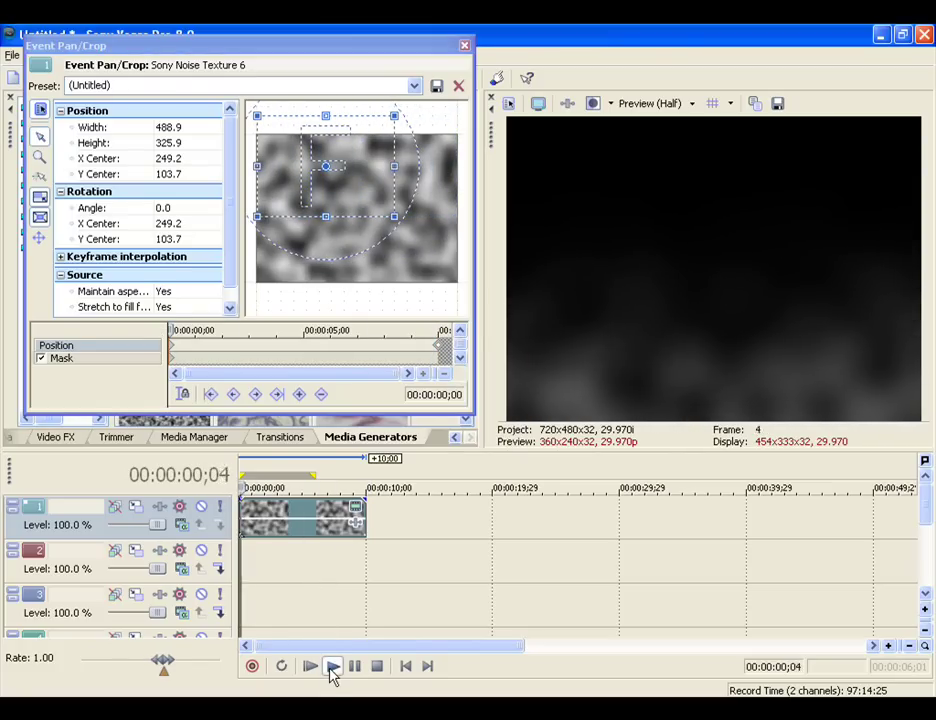
pyautogui.click(380, 670)
pyautogui.click(466, 47)
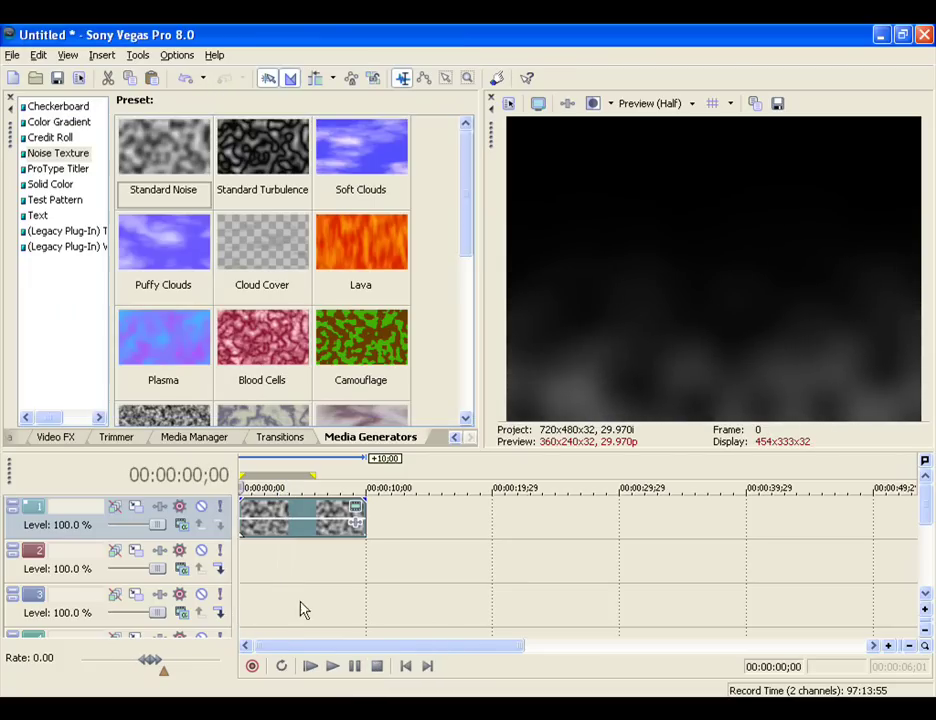
# Paste a new copy of the track 1 noise clip onto track 2 and align it with the timeline's start.
pyautogui.rightClick(295, 538)
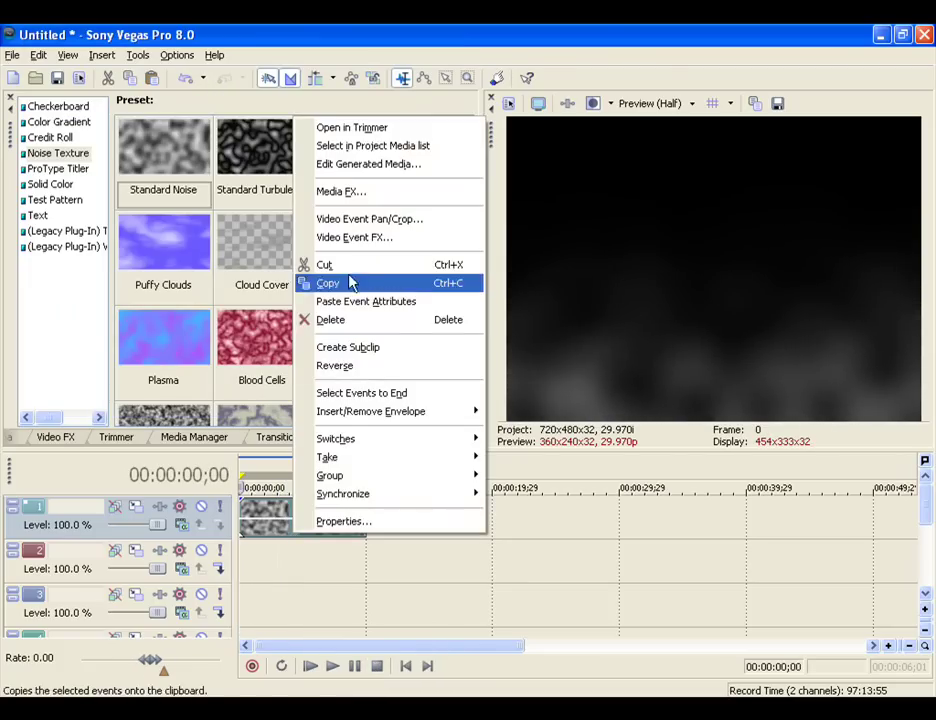
pyautogui.click(349, 283)
pyautogui.click(281, 572)
pyautogui.rightClick(281, 572)
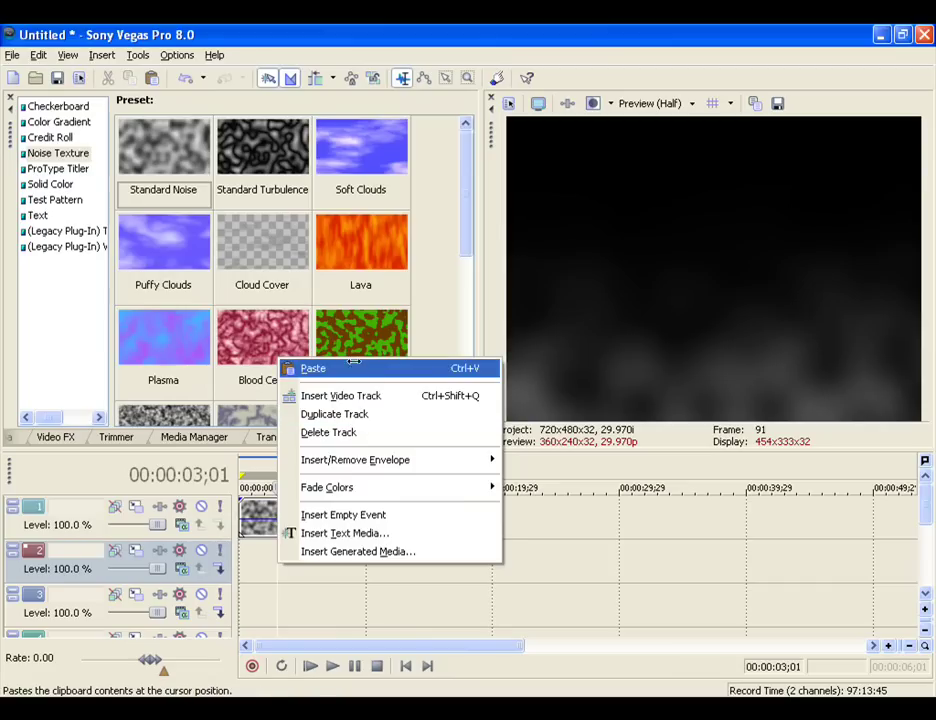
pyautogui.click(315, 368)
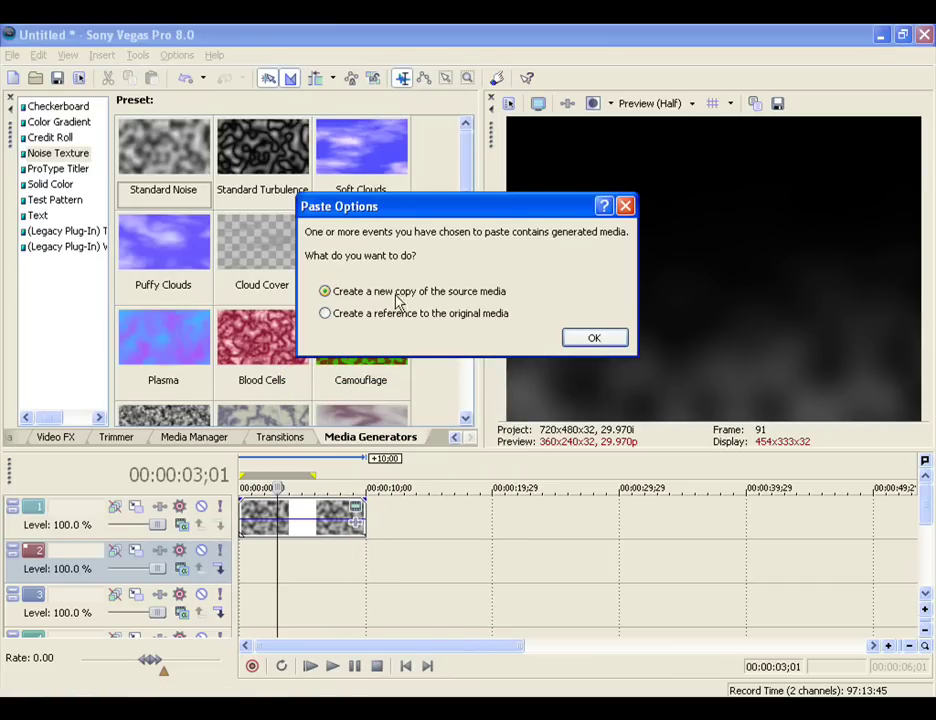
pyautogui.click(591, 341)
pyautogui.moveTo(397, 574); pyautogui.dragTo(309, 604)
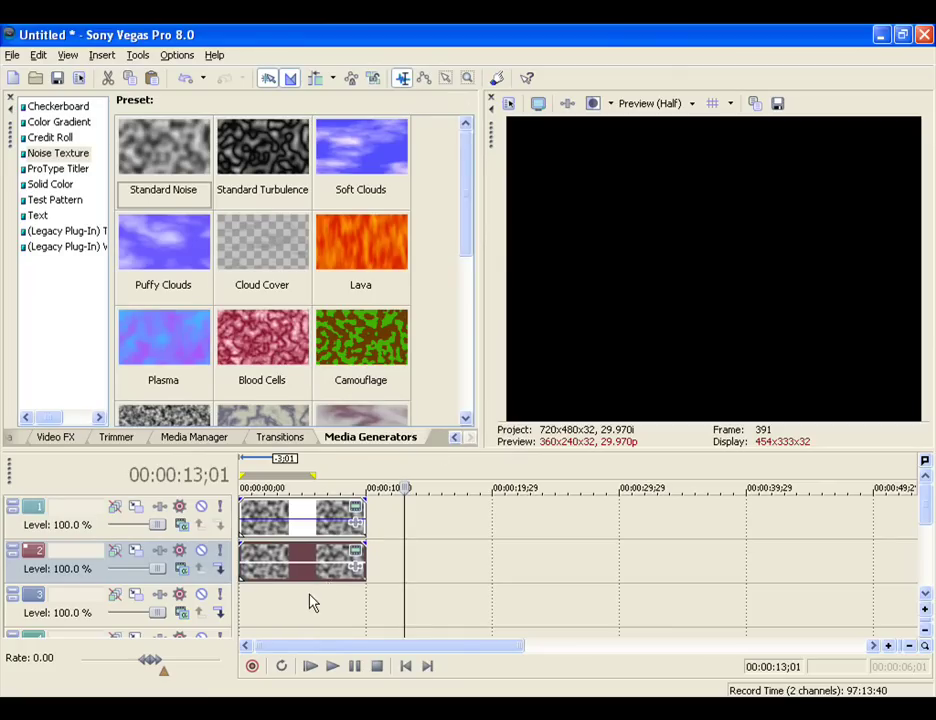
# Reverse the track 2 clip's pan by swapping its position keyframes, so it starts at X center 467.6, and close the pan/crop settings.
pyautogui.click(288, 576)
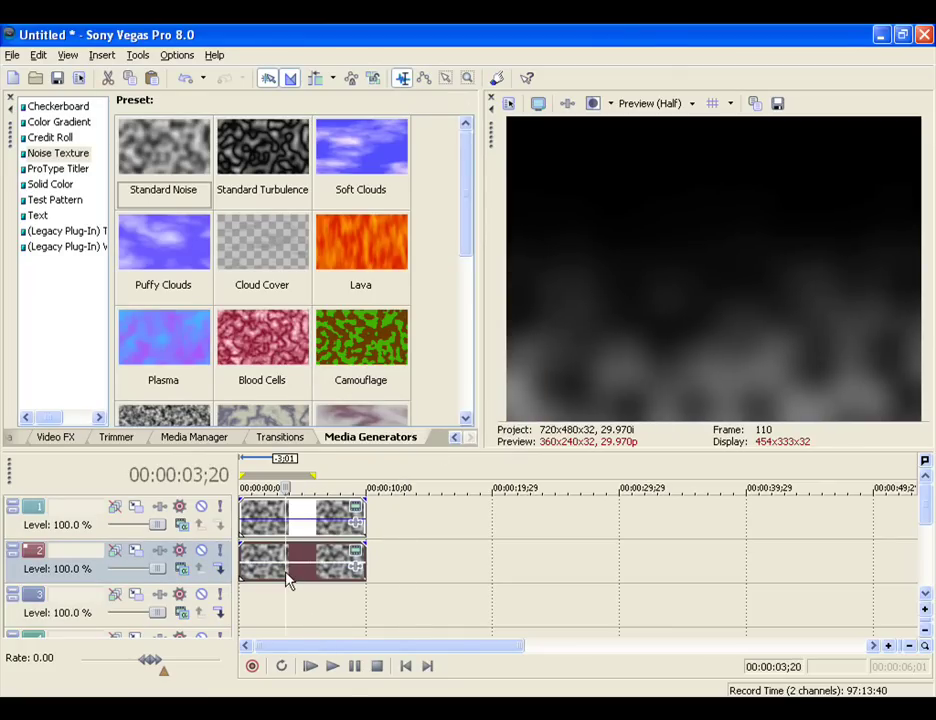
pyautogui.rightClick(290, 574)
pyautogui.click(335, 255)
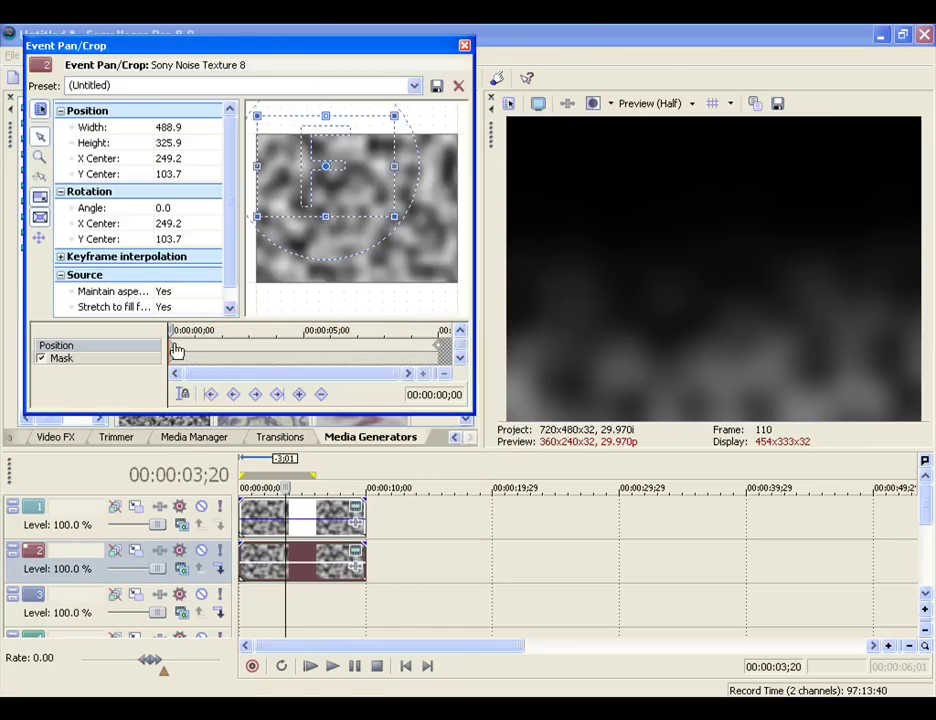
pyautogui.moveTo(173, 347); pyautogui.dragTo(306, 348)
pyautogui.moveTo(437, 348); pyautogui.dragTo(306, 330)
pyautogui.moveTo(439, 355); pyautogui.dragTo(429, 355)
pyautogui.moveTo(364, 198); pyautogui.dragTo(386, 219)
pyautogui.moveTo(431, 353); pyautogui.dragTo(169, 332)
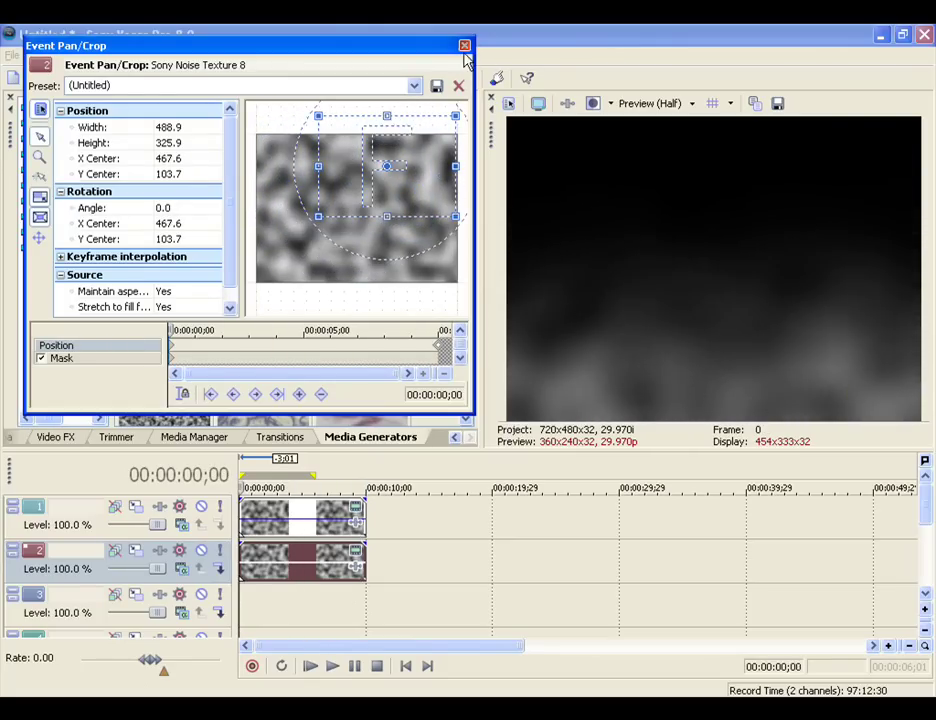
pyautogui.click(464, 45)
# Paste a new copy of the track 2 noise clip onto track 3 and align it with the timeline's start.
pyautogui.rightClick(311, 575)
pyautogui.click(330, 330)
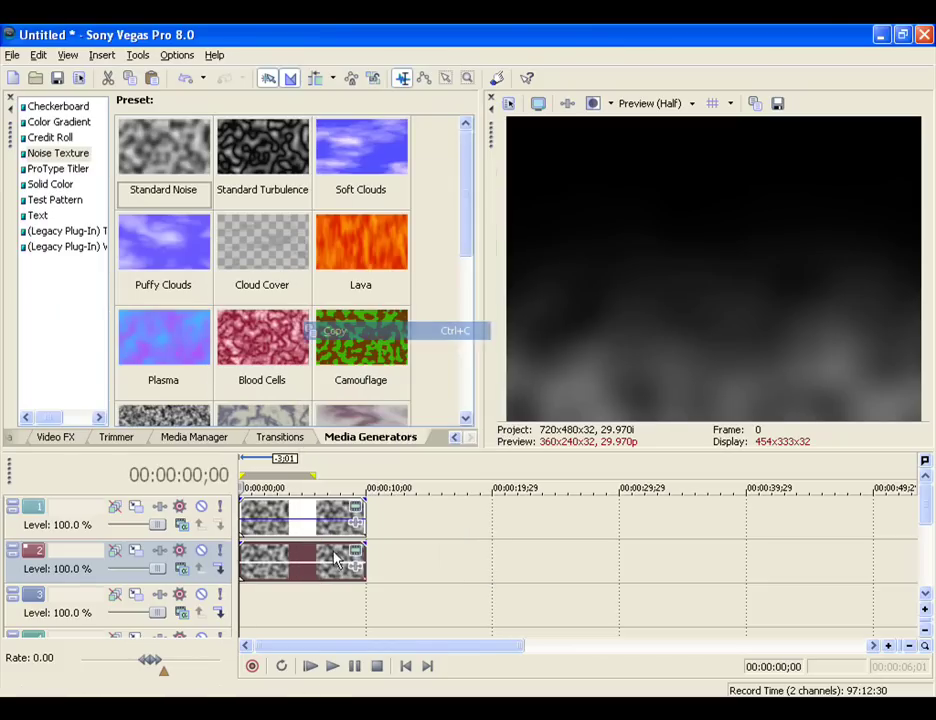
pyautogui.click(319, 606)
pyautogui.rightClick(319, 604)
pyautogui.click(340, 402)
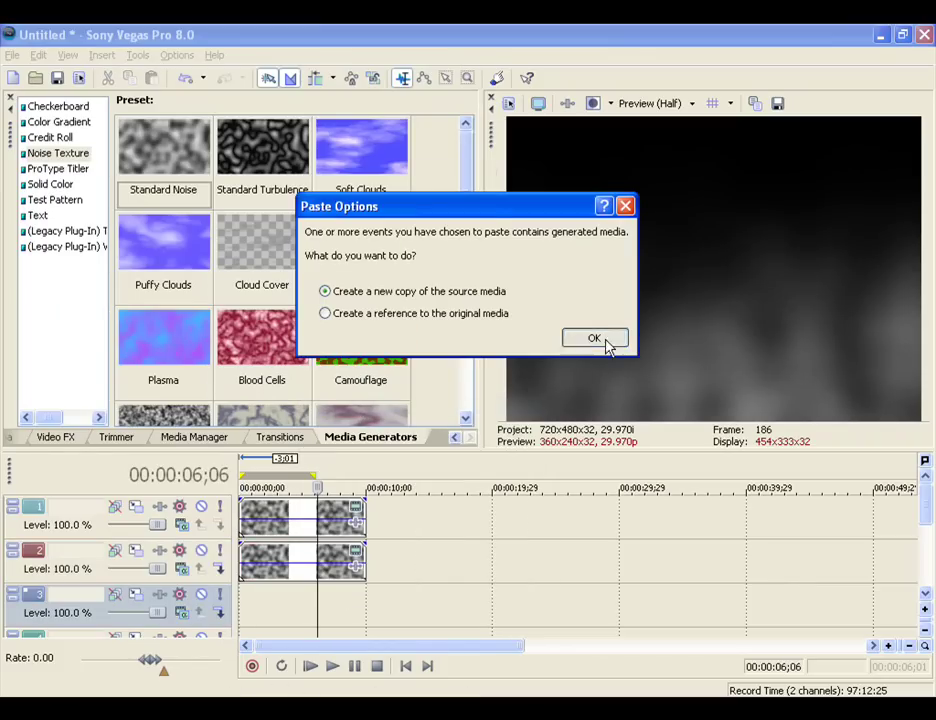
pyautogui.click(594, 338)
pyautogui.moveTo(370, 635); pyautogui.dragTo(278, 625)
# Keep only the starting position keyframe in the track 3 clip's pan/crop and center the crop frame at about X 357, Y 0.
pyautogui.rightClick(298, 592)
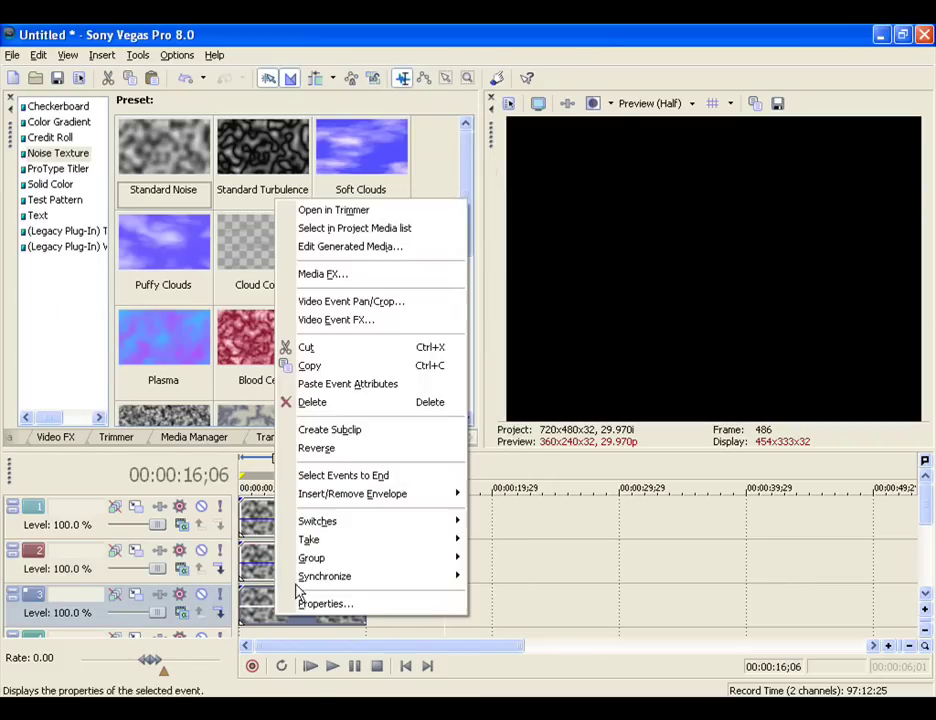
pyautogui.click(345, 301)
pyautogui.click(441, 357)
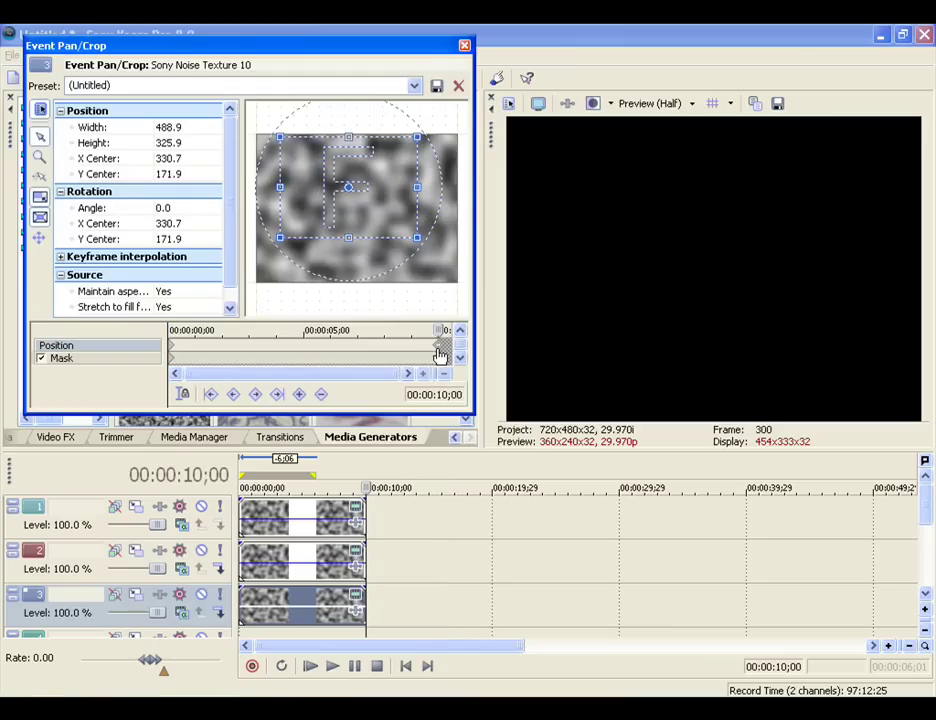
pyautogui.click(184, 349)
pyautogui.moveTo(424, 198); pyautogui.dragTo(373, 161)
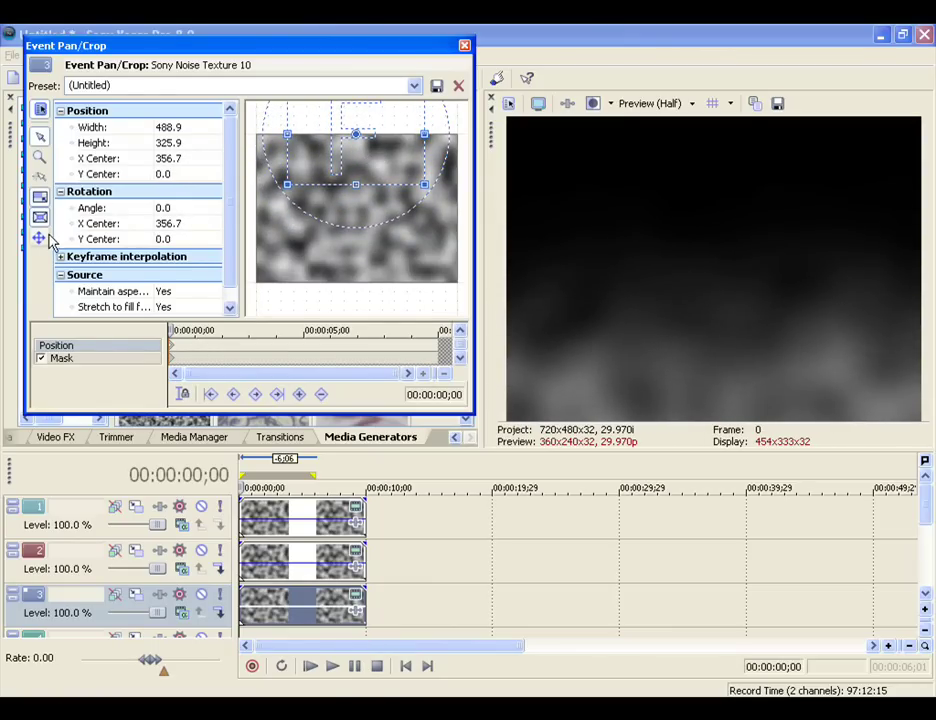
# Add an ending position keyframe to the track 3 clip with the crop frame moved down vertically only, then restore free movement.
pyautogui.press('space')
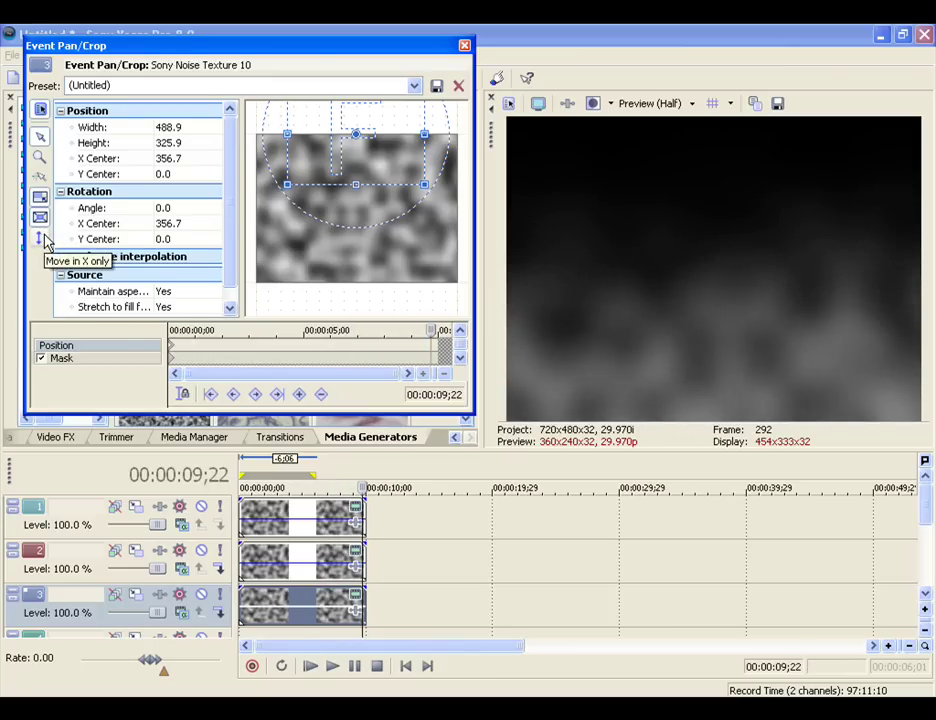
pyautogui.moveTo(390, 155); pyautogui.dragTo(397, 225)
pyautogui.moveTo(432, 356); pyautogui.dragTo(441, 356)
pyautogui.click(222, 352)
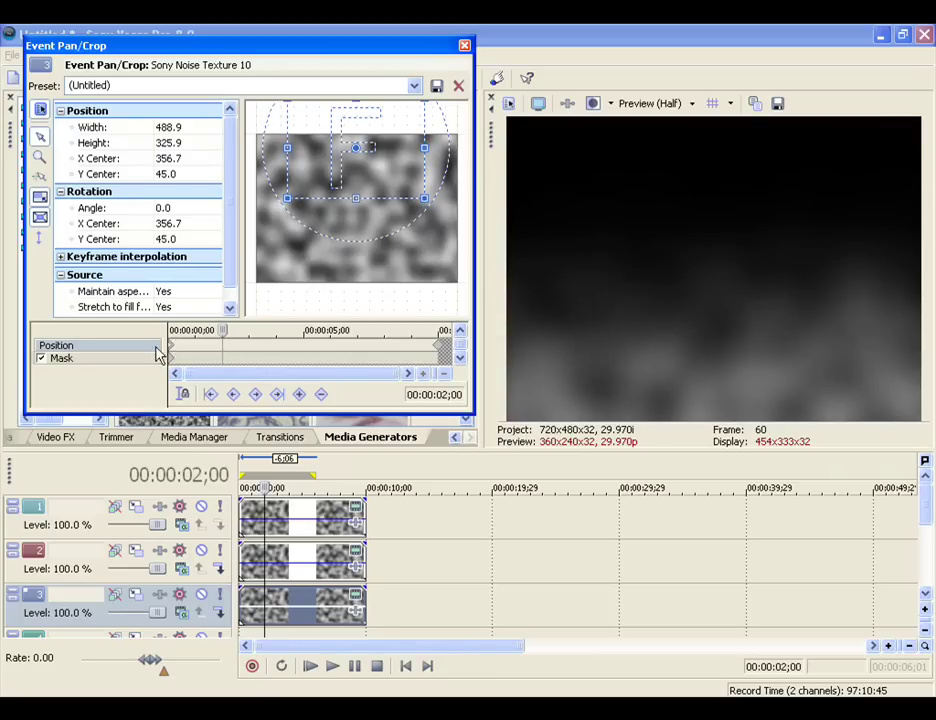
pyautogui.click(39, 240)
pyautogui.moveTo(393, 172); pyautogui.dragTo(399, 181)
pyautogui.hotkey('ctrl', 'z')
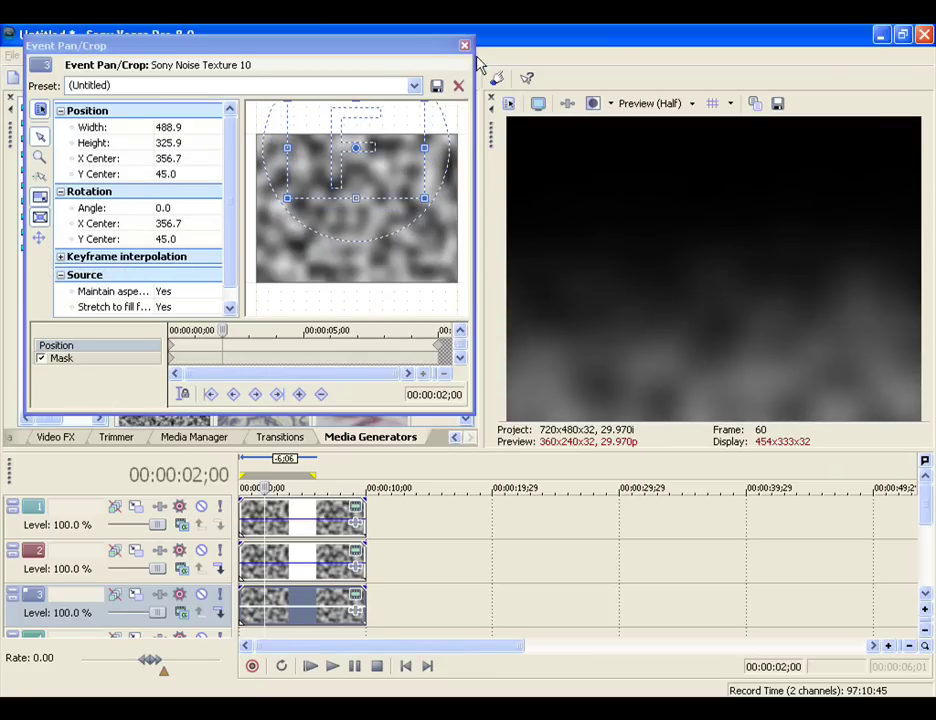
# Close the pan/crop settings and preview the three layered noise clips from the beginning.
pyautogui.click(464, 45)
pyautogui.click(405, 666)
pyautogui.click(333, 667)
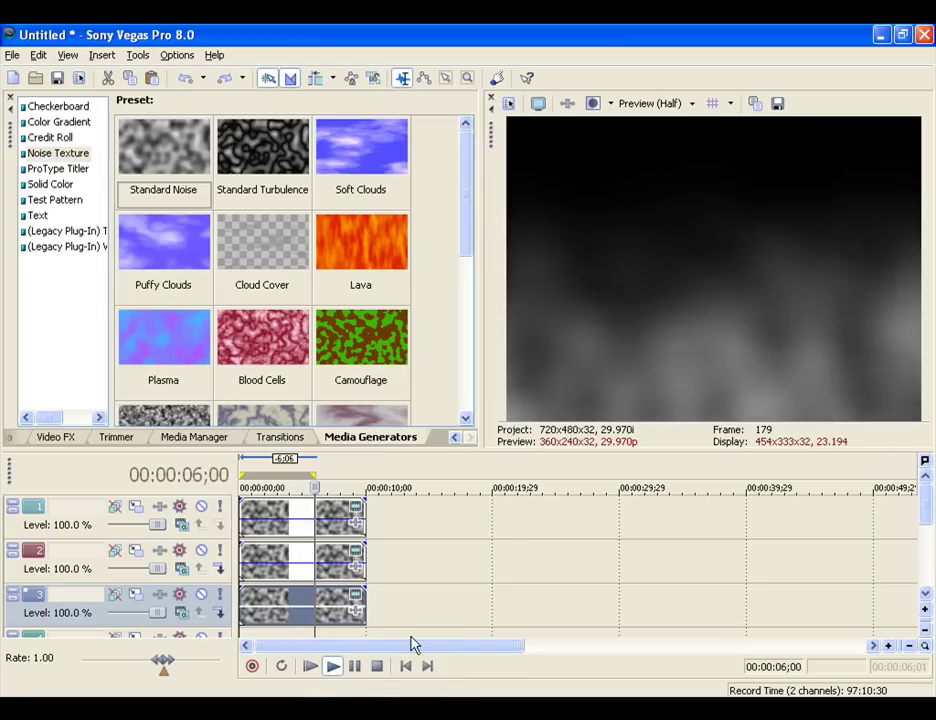
pyautogui.click(377, 666)
# Paste a new copy of the track 3 noise clip onto track 4 and align it with the timeline's start.
pyautogui.moveTo(928, 528); pyautogui.dragTo(928, 545)
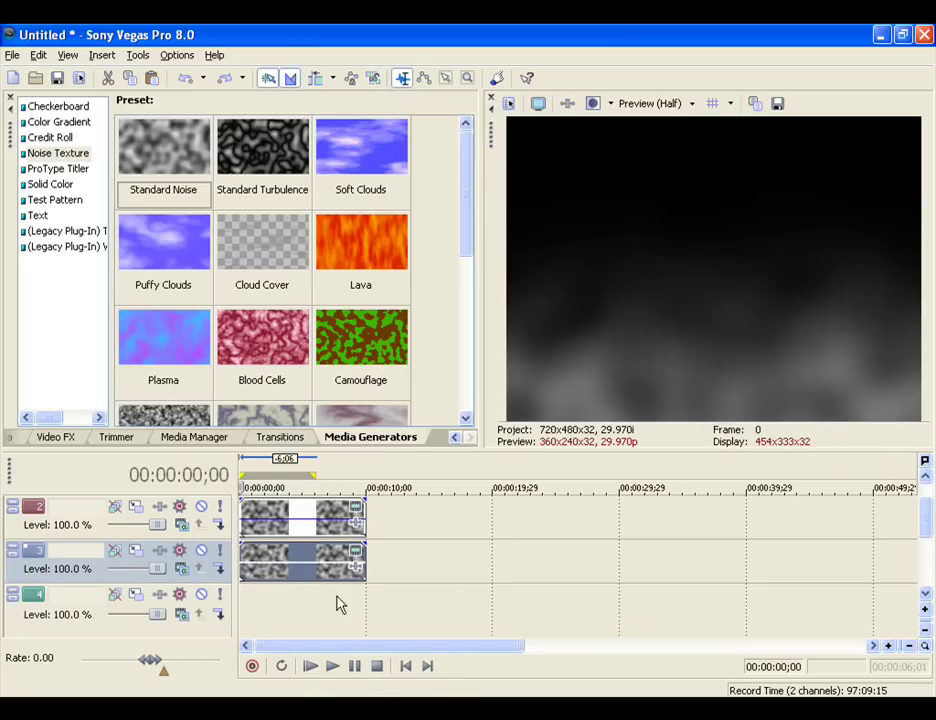
pyautogui.rightClick(304, 582)
pyautogui.click(362, 330)
pyautogui.rightClick(314, 612)
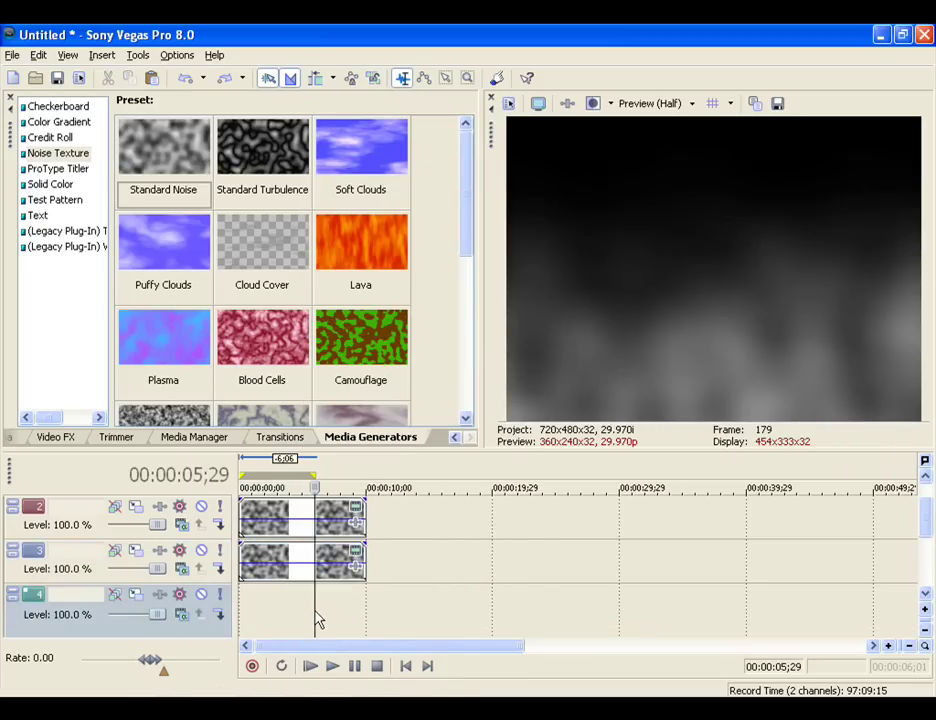
pyautogui.click(350, 412)
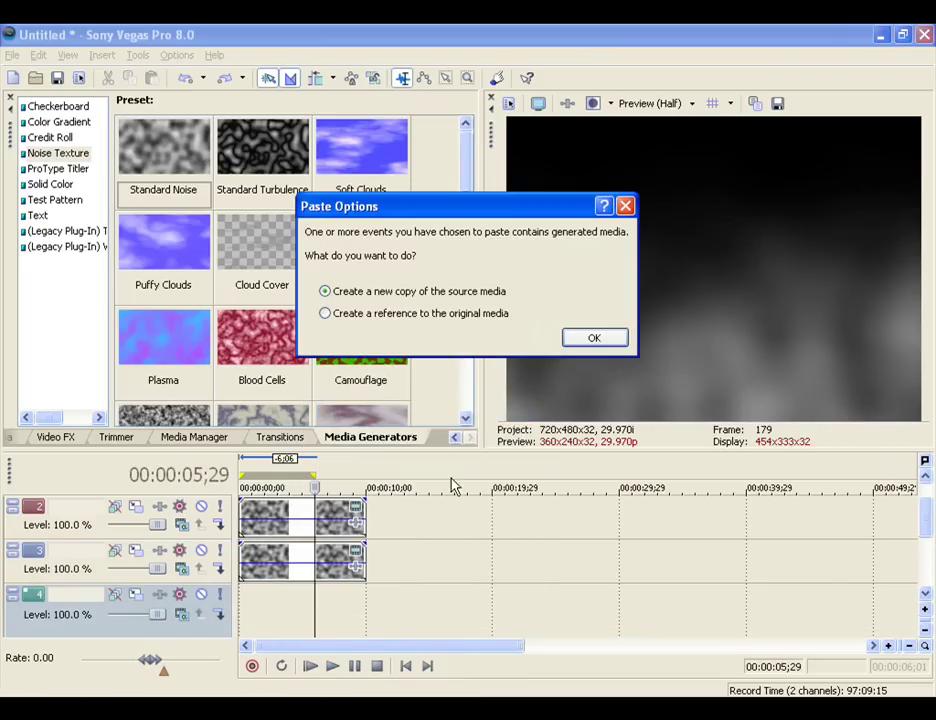
pyautogui.click(593, 340)
pyautogui.moveTo(375, 638); pyautogui.dragTo(292, 640)
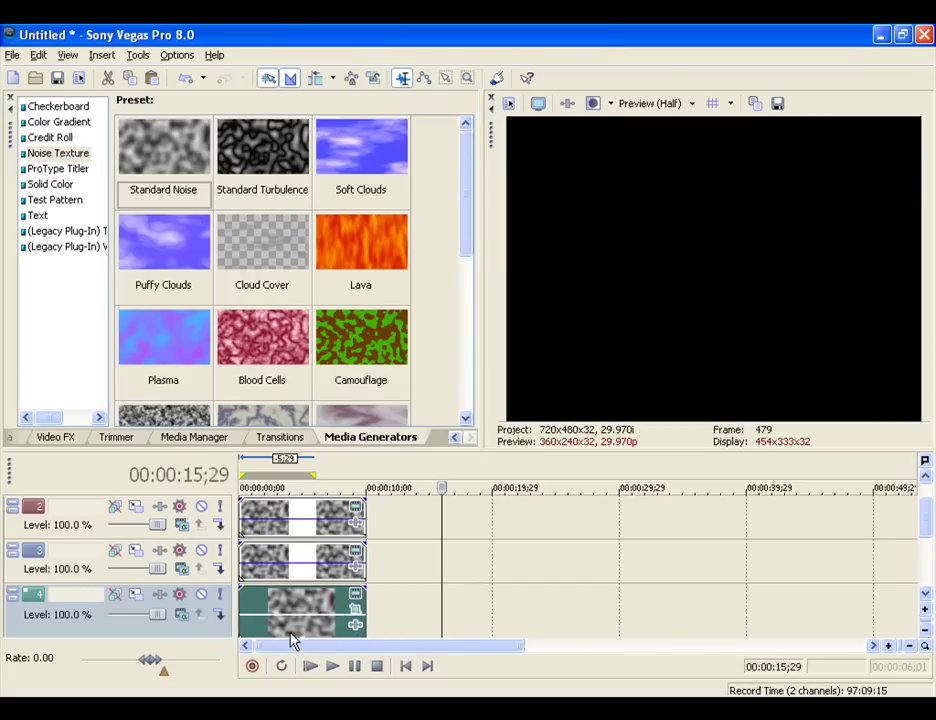
# Check the track 3 clip's pan motion from its first position keyframe and close its pan/crop settings.
pyautogui.rightClick(310, 572)
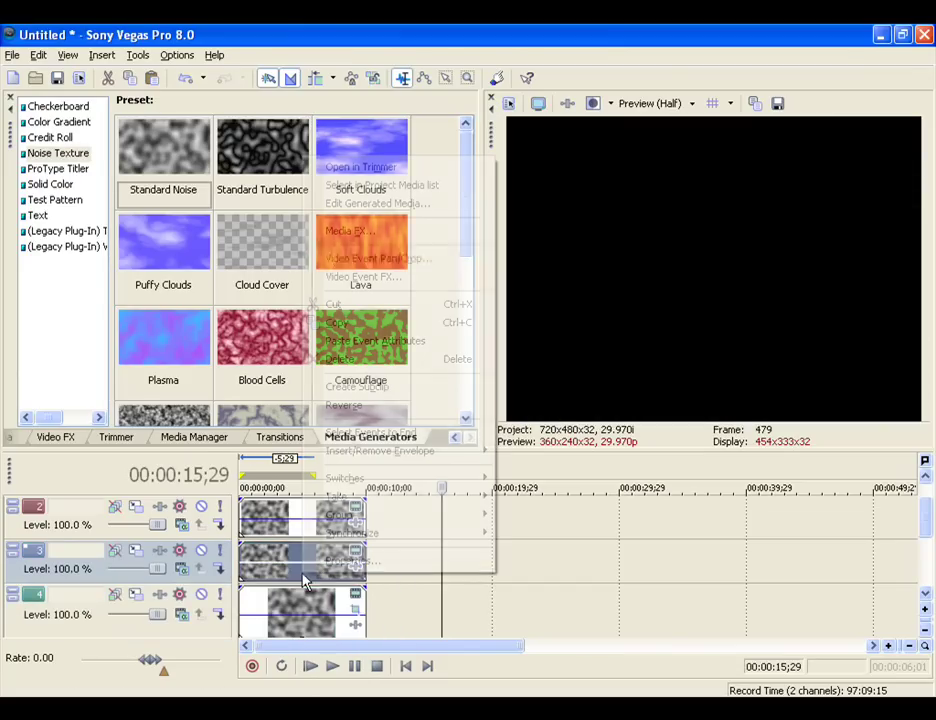
pyautogui.click(376, 256)
pyautogui.click(175, 348)
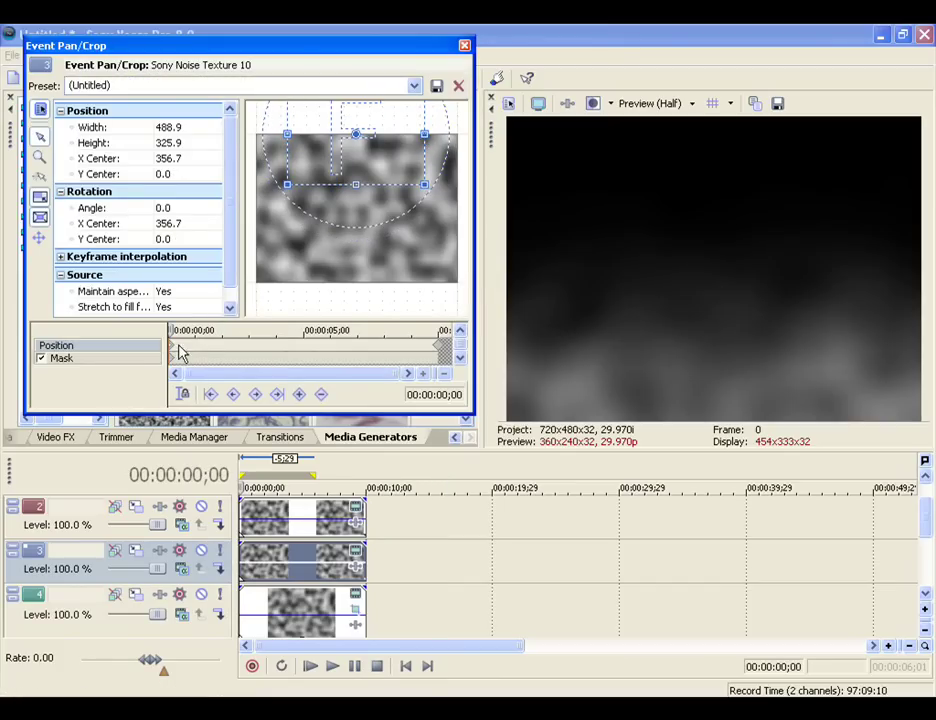
pyautogui.press('space')
pyautogui.press('space')
pyautogui.click(464, 45)
# Reverse the track 4 clip's vertical pan by swapping its starting and ending position keyframes.
pyautogui.rightClick(303, 628)
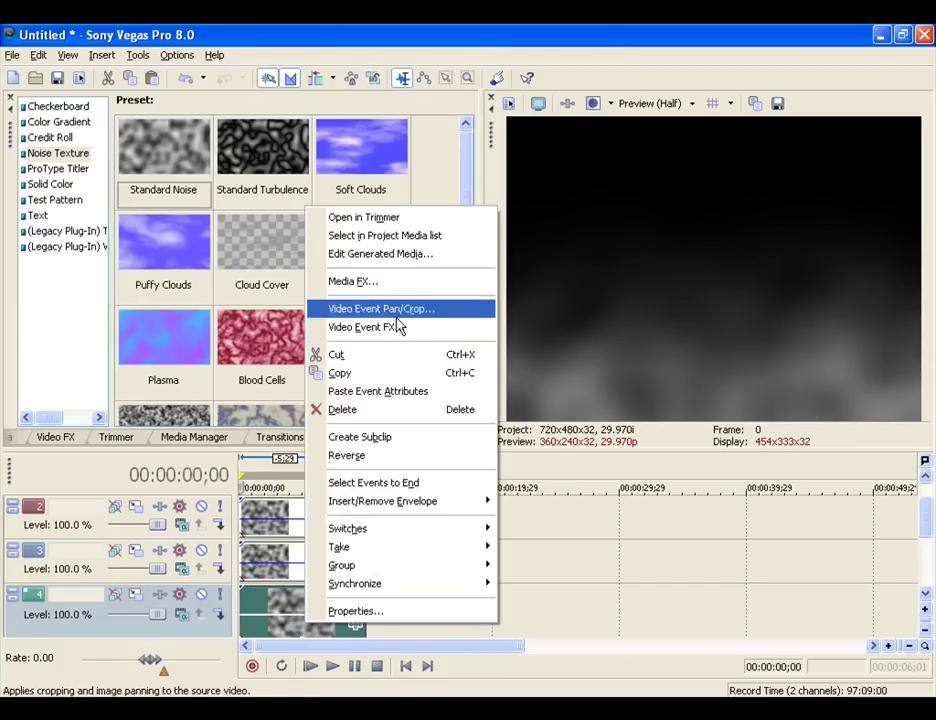
pyautogui.click(409, 308)
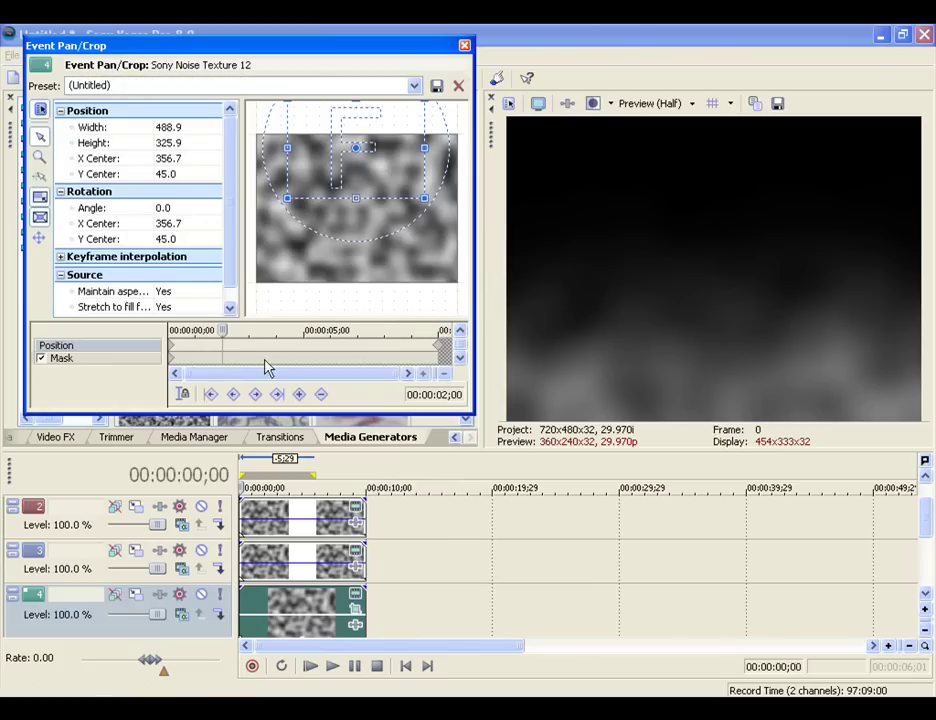
pyautogui.click(436, 353)
pyautogui.moveTo(173, 350); pyautogui.dragTo(130, 355)
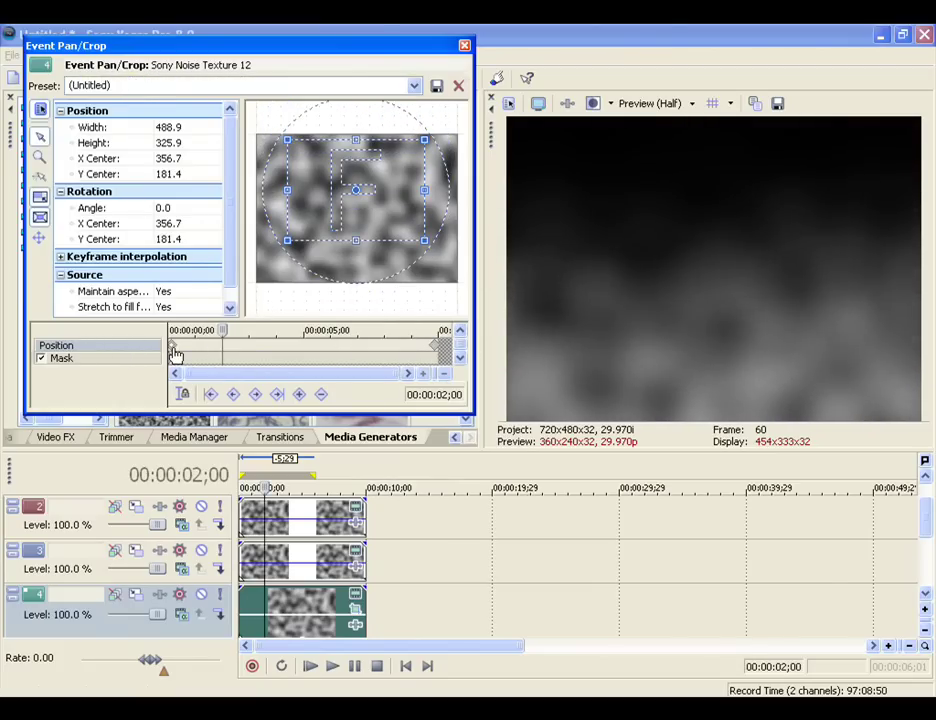
# Center the track 4 clip's final crop frame at about X 282, Y 36 and move that keyframe to the clip's end.
pyautogui.click(401, 349)
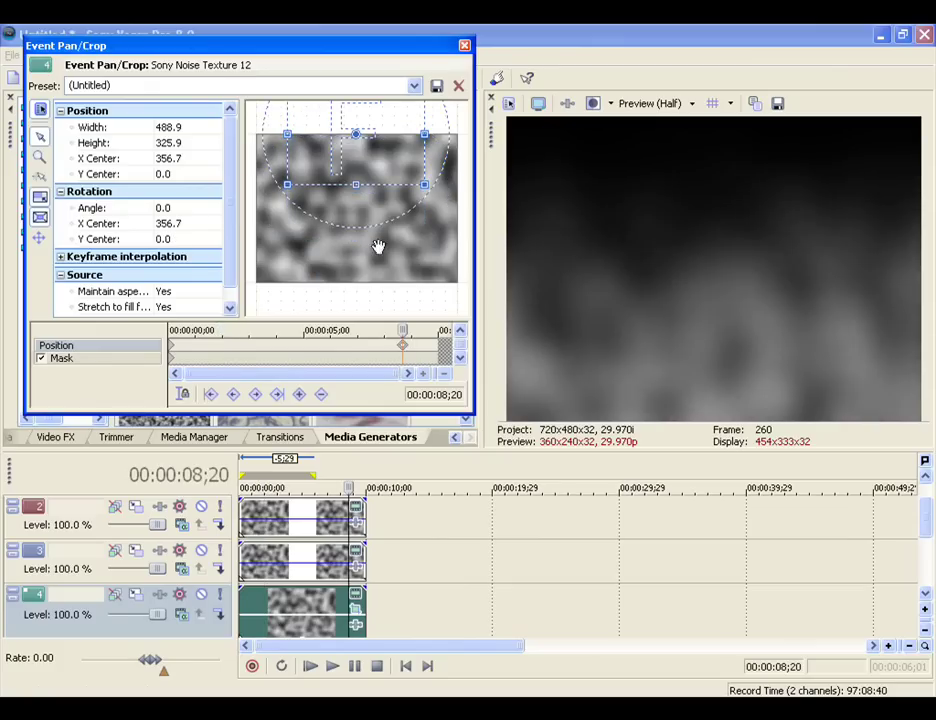
pyautogui.moveTo(376, 157); pyautogui.dragTo(352, 173)
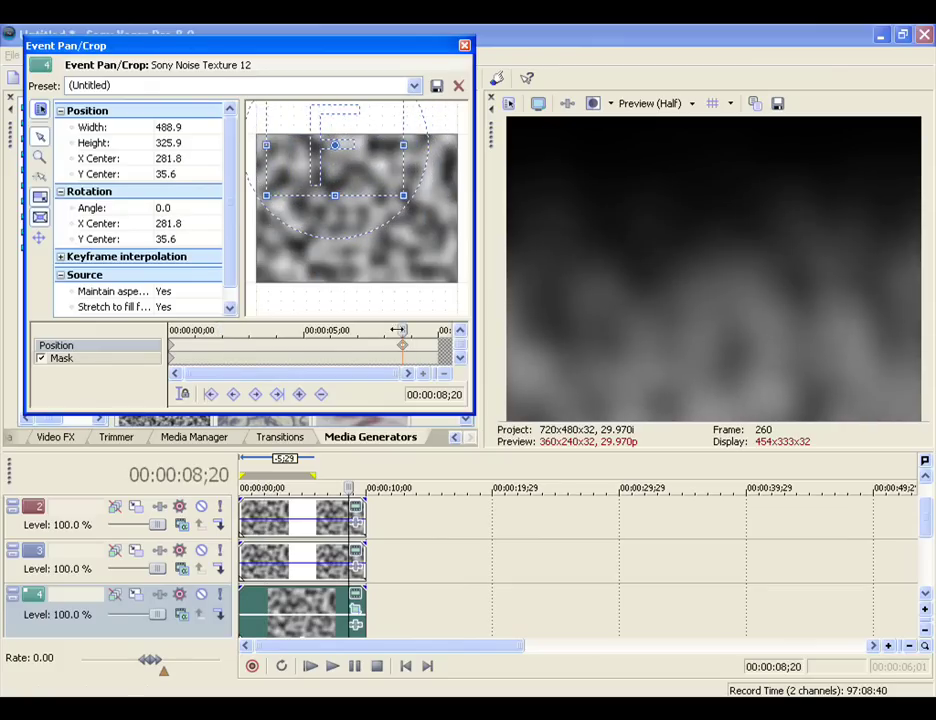
pyautogui.moveTo(407, 355); pyautogui.dragTo(490, 290)
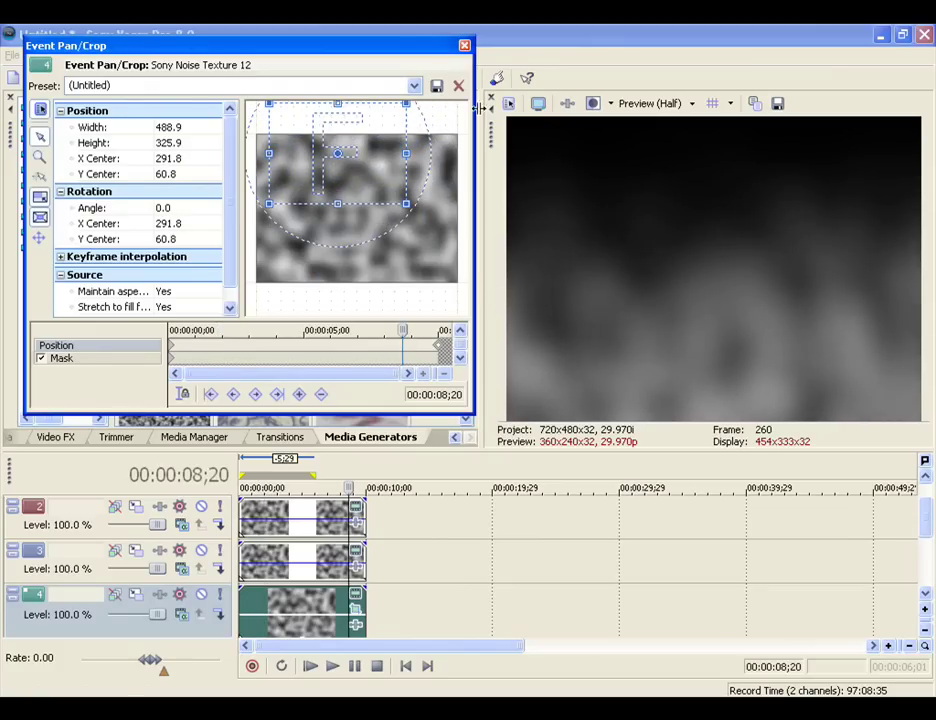
pyautogui.click(465, 47)
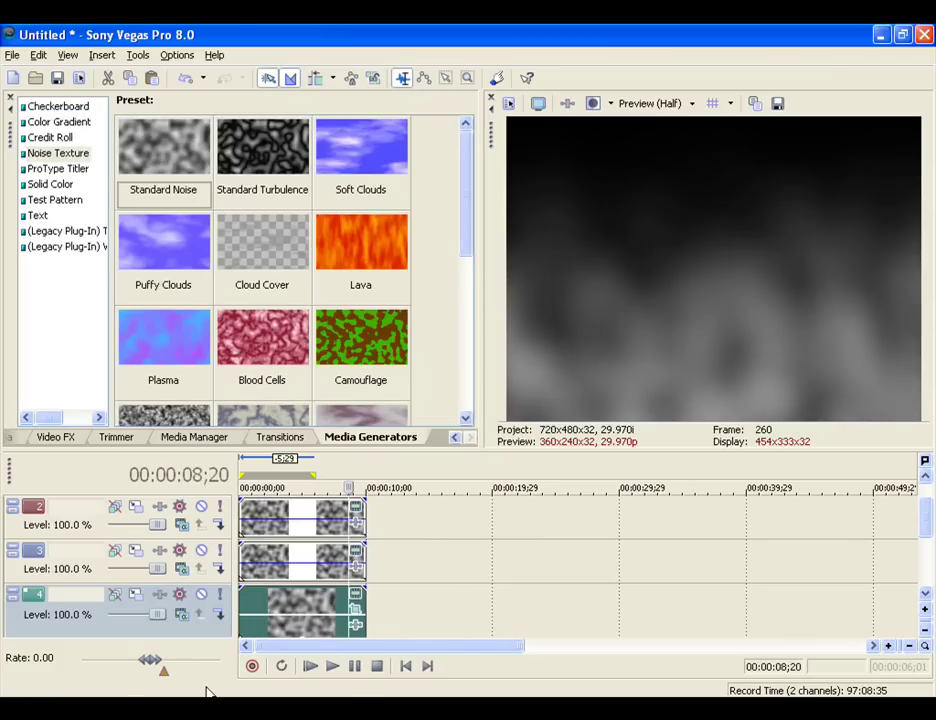
# Preview the four layered noise clips from the beginning and stop playback.
pyautogui.click(386, 670)
pyautogui.click(332, 670)
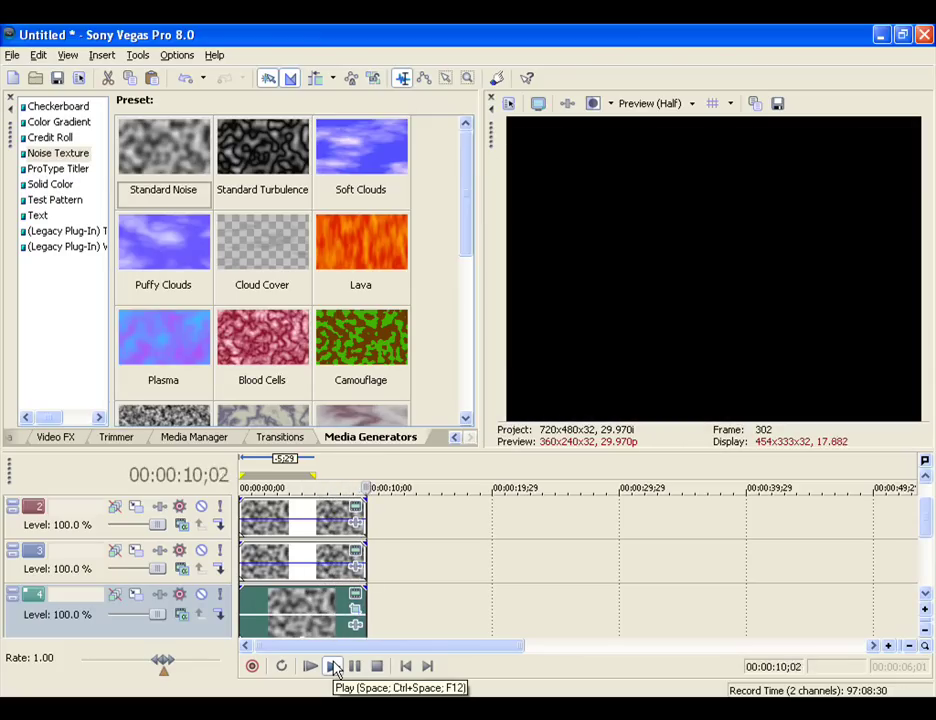
pyautogui.click(404, 668)
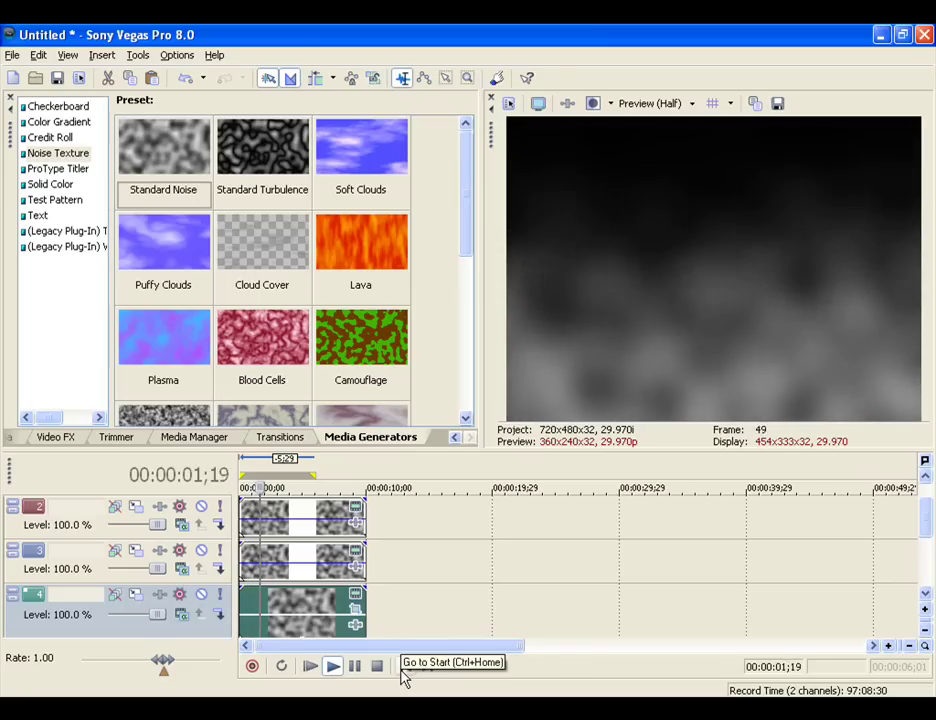
pyautogui.click(376, 665)
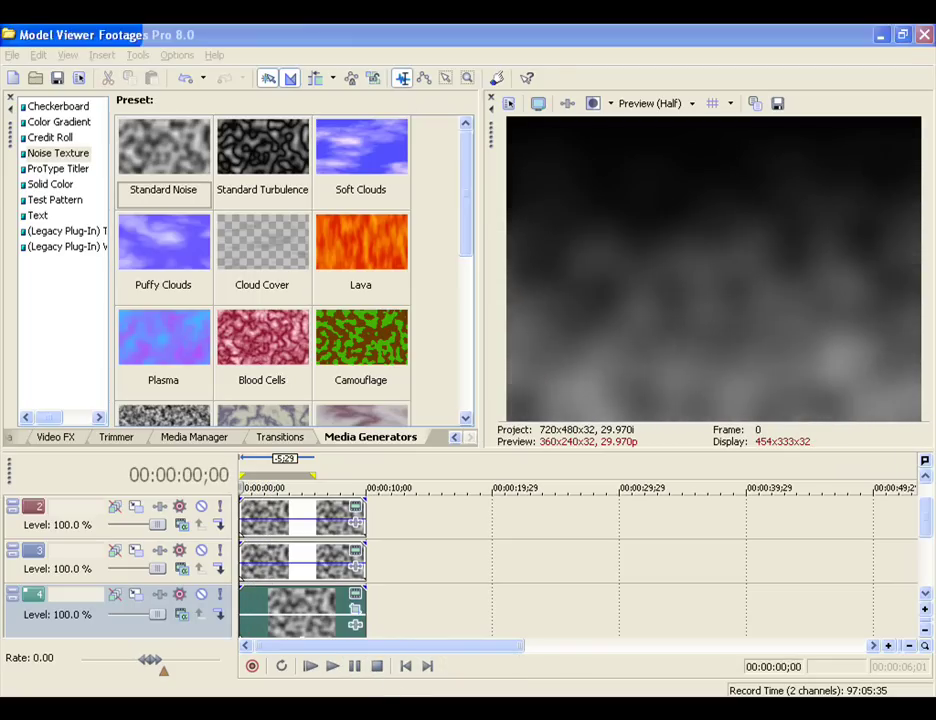
# Import a video clip from the Model Viewer Footages folder and place it on track 5 beneath the noise clips, at the timeline's start.
pyautogui.click(490, 500)
pyautogui.moveTo(484, 488); pyautogui.dragTo(425, 612)
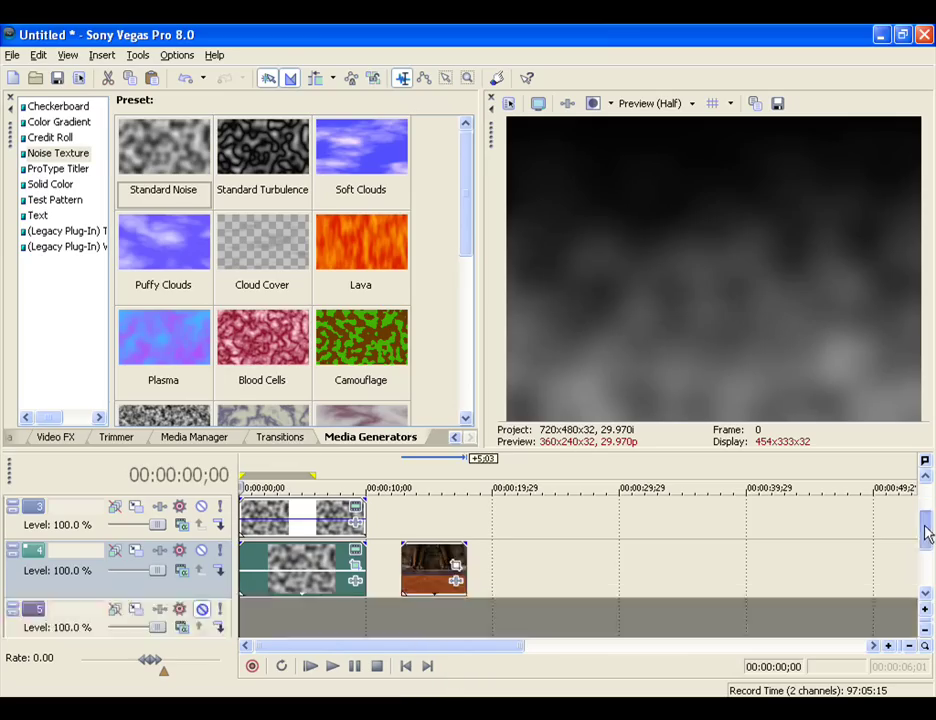
pyautogui.moveTo(925, 516); pyautogui.dragTo(925, 549)
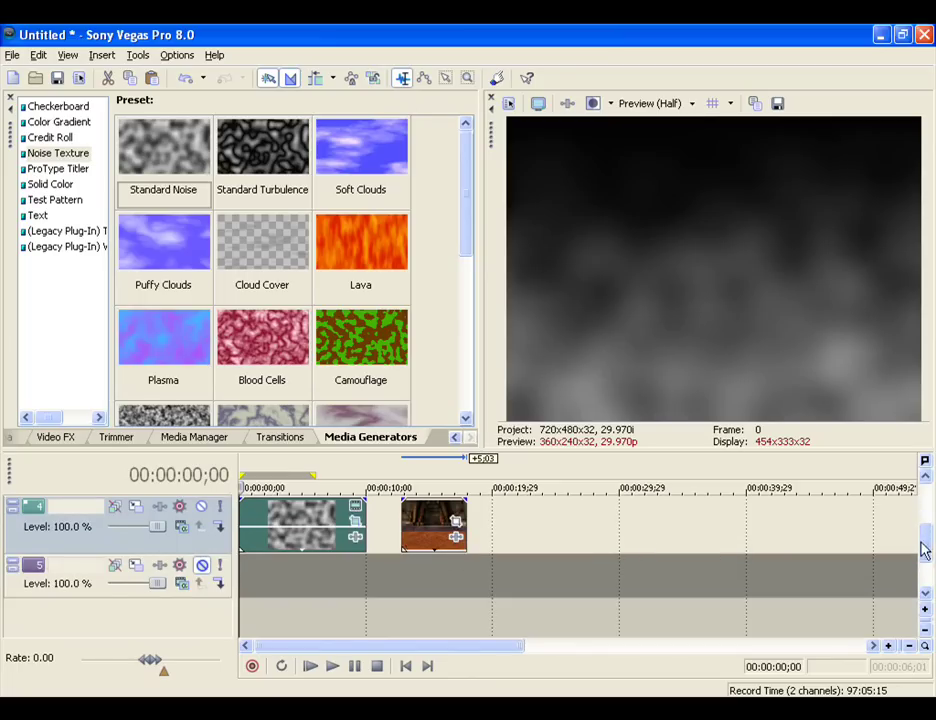
pyautogui.moveTo(420, 530); pyautogui.dragTo(340, 585)
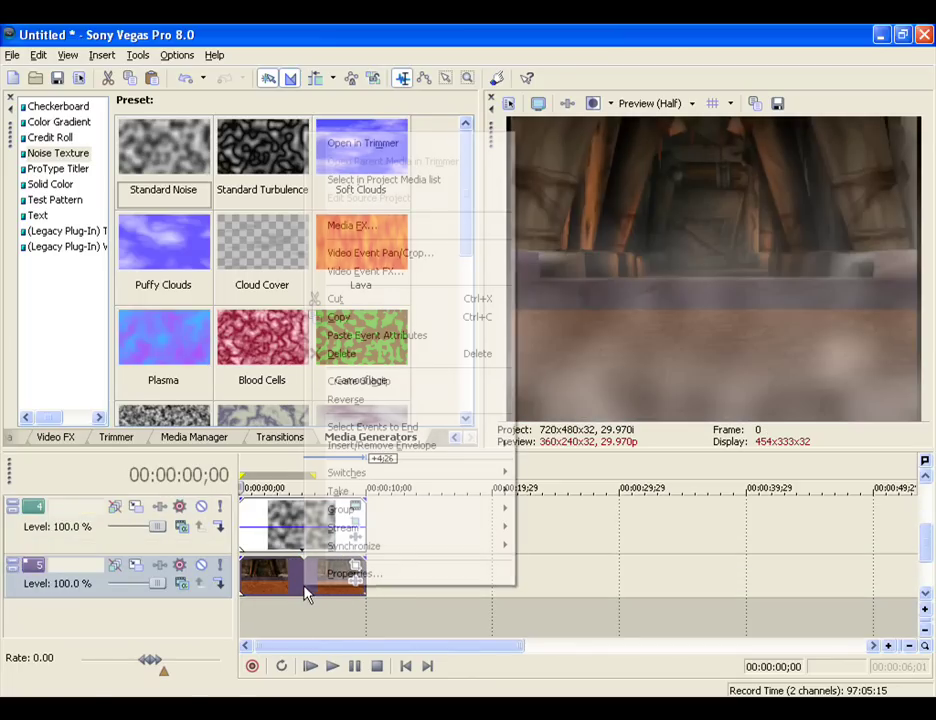
# Turn off the maintain aspect ratio option for the background clip on track 5 in its pan/crop settings.
pyautogui.rightClick(305, 590)
pyautogui.click(428, 259)
pyautogui.click(165, 291)
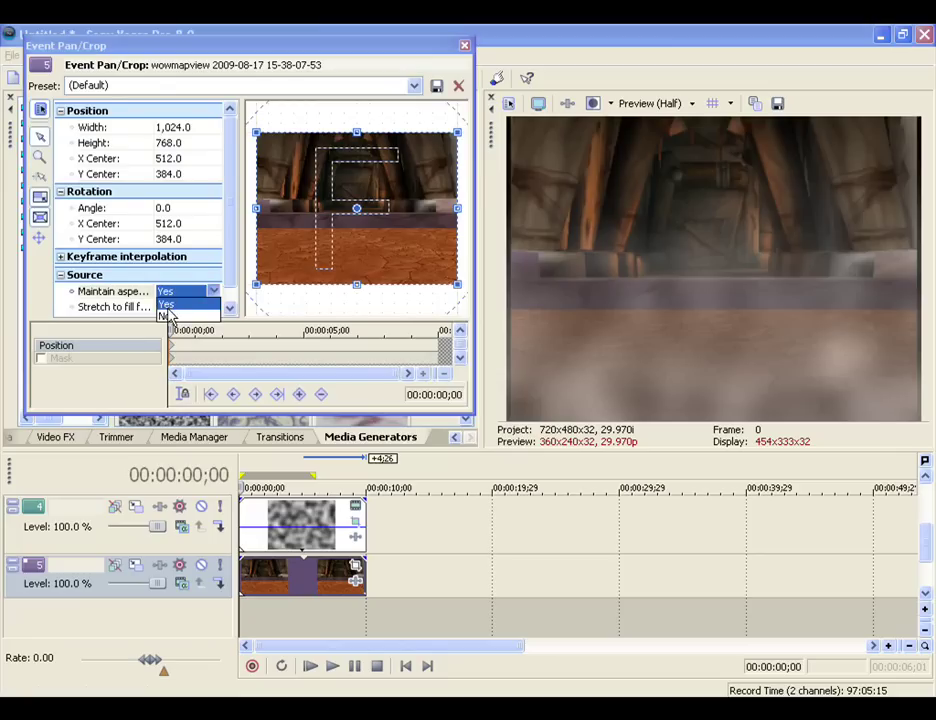
pyautogui.click(167, 316)
pyautogui.click(464, 45)
# Select the noise clips on tracks 1 to 4 together, set the loop region to the full clip length, and slightly lower their opacity.
pyautogui.moveTo(930, 540); pyautogui.dragTo(926, 508)
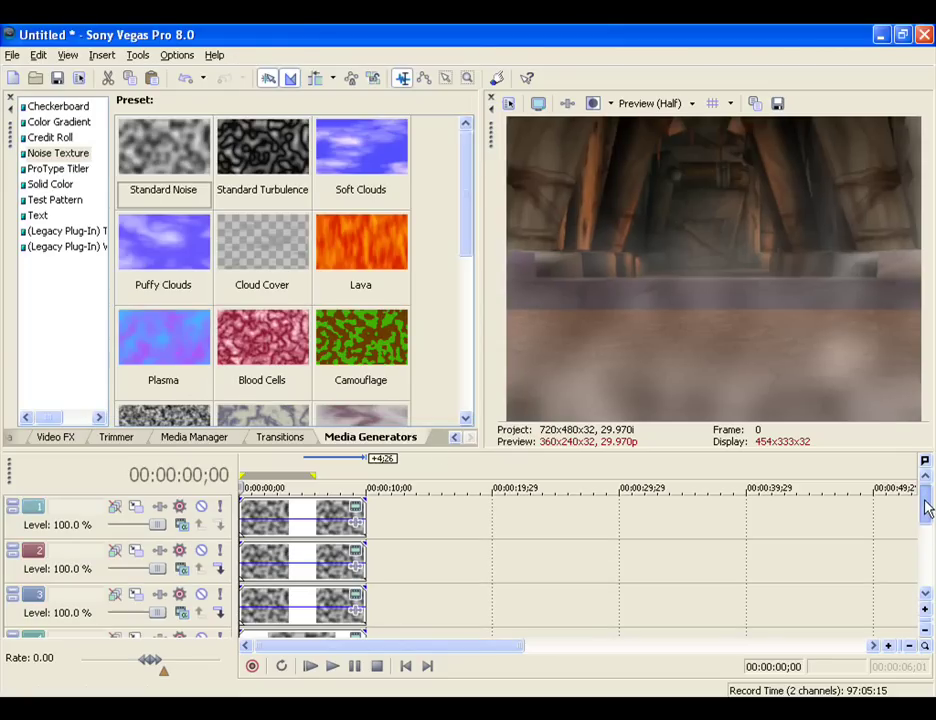
pyautogui.click(318, 533)
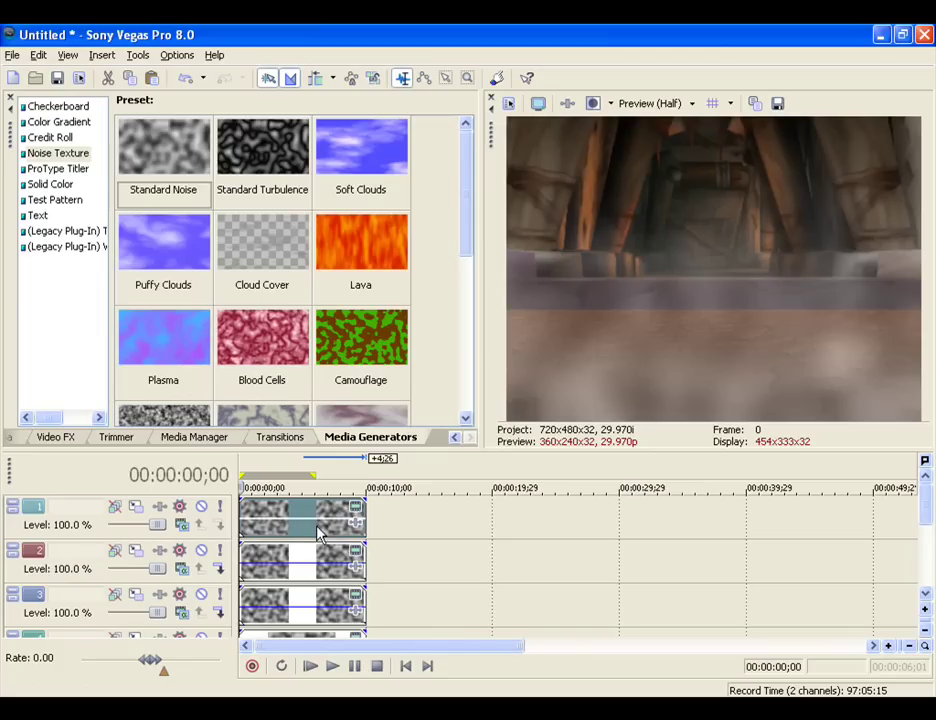
pyautogui.click(310, 580)
pyautogui.click(320, 601)
pyautogui.moveTo(928, 518); pyautogui.dragTo(926, 535)
pyautogui.click(314, 603)
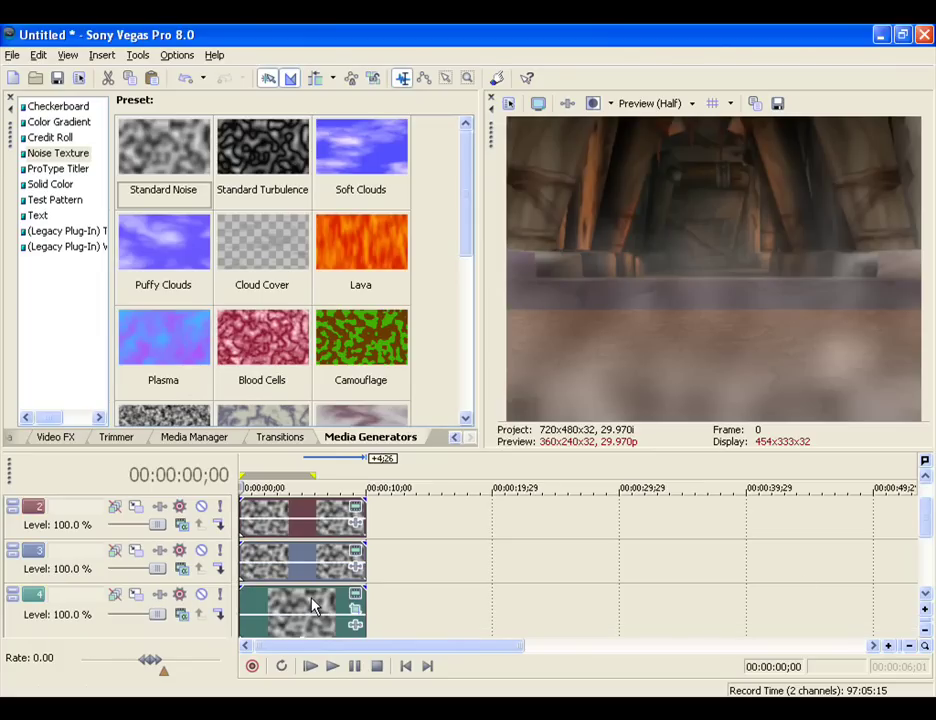
pyautogui.moveTo(314, 567); pyautogui.dragTo(318, 572)
pyautogui.moveTo(930, 526); pyautogui.dragTo(928, 548)
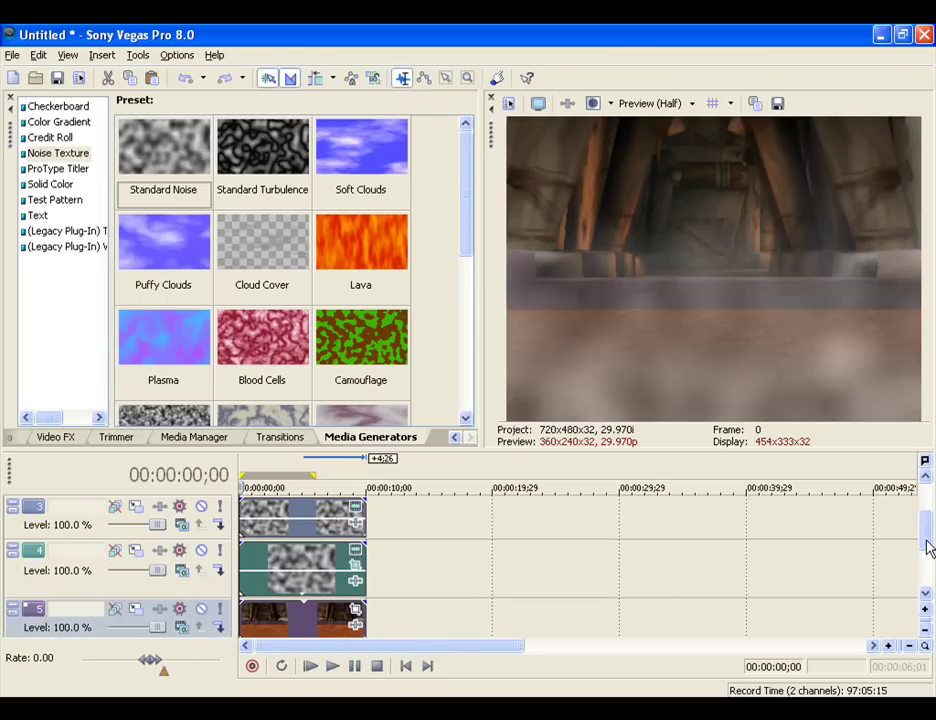
pyautogui.doubleClick(283, 632)
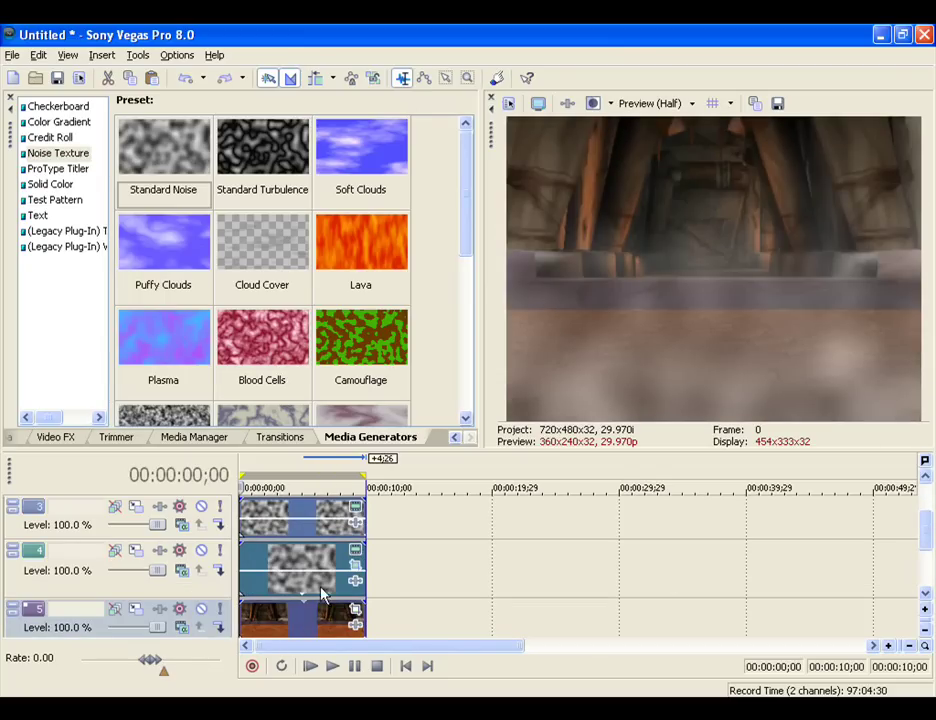
pyautogui.moveTo(326, 580)
pyautogui.mouseDown()
pyautogui.moveTo(330, 594)
pyautogui.moveTo(328, 567)
pyautogui.moveTo(328, 588)
pyautogui.mouseUp()
# Preview the fog over the background footage from the beginning and stop playback.
pyautogui.click(333, 667)
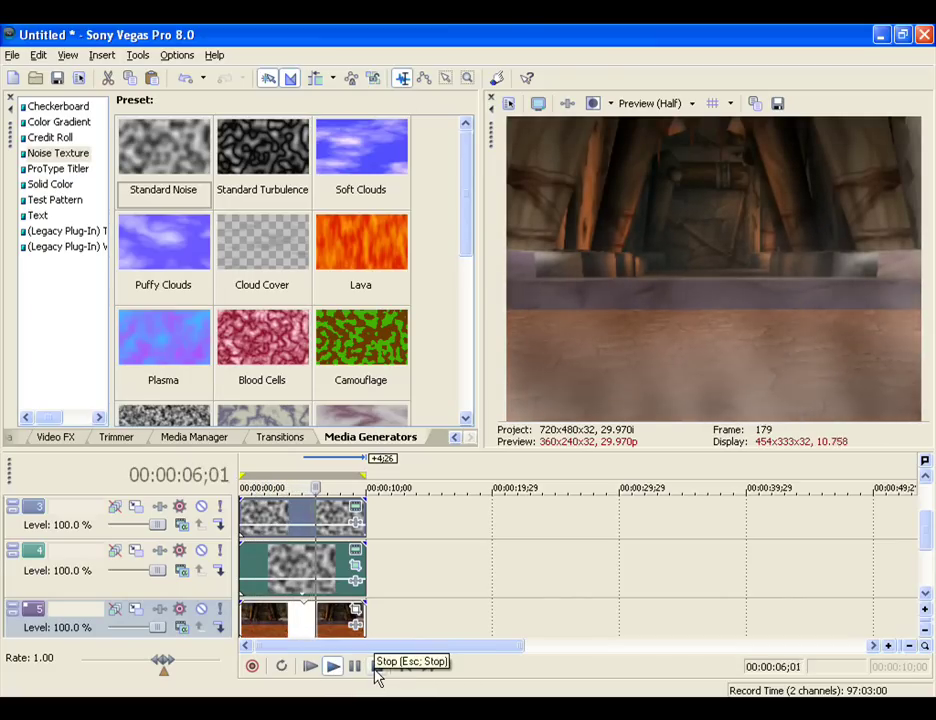
pyautogui.click(377, 667)
# Import the blue-screen character clip and place it on track 5 at the timeline's start, with the background clip moved to a new track beneath.
pyautogui.hotkey('alt', 'Tab')
pyautogui.moveTo(848, 480); pyautogui.dragTo(430, 525)
pyautogui.moveTo(931, 555)
pyautogui.mouseDown()
pyautogui.moveTo(931, 522)
pyautogui.moveTo(927, 547)
pyautogui.moveTo(928, 522)
pyautogui.moveTo(928, 535)
pyautogui.mouseUp()
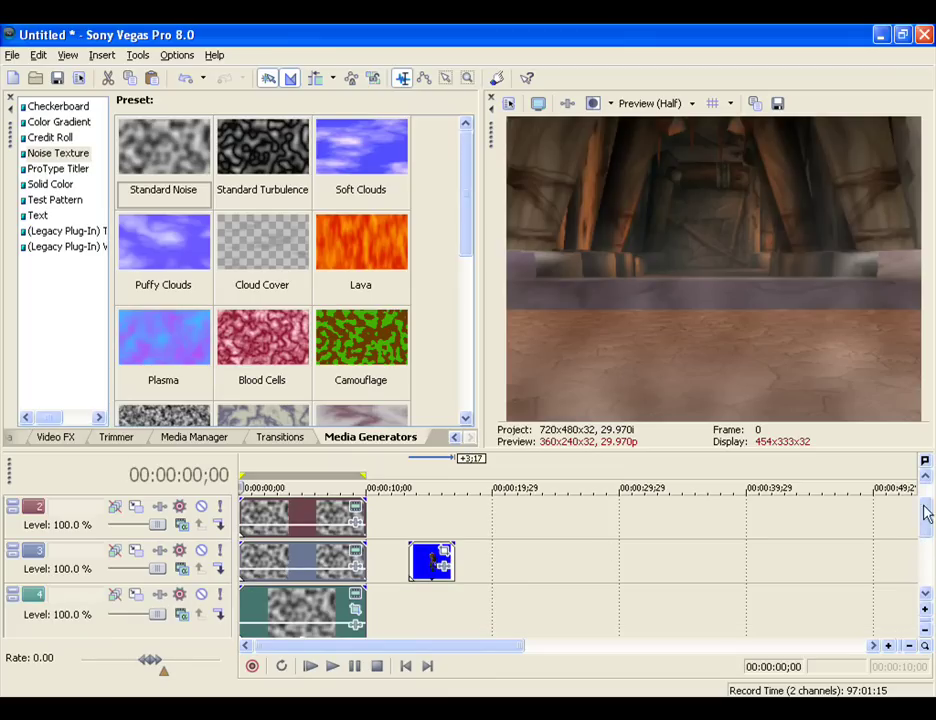
pyautogui.moveTo(928, 537); pyautogui.dragTo(899, 562)
pyautogui.moveTo(316, 600); pyautogui.dragTo(311, 622)
pyautogui.moveTo(928, 554); pyautogui.dragTo(927, 534)
pyautogui.moveTo(407, 537); pyautogui.dragTo(255, 620)
# Turn off the maintain aspect ratio option for the blue-screen character clip in its pan/crop settings.
pyautogui.rightClick(255, 620)
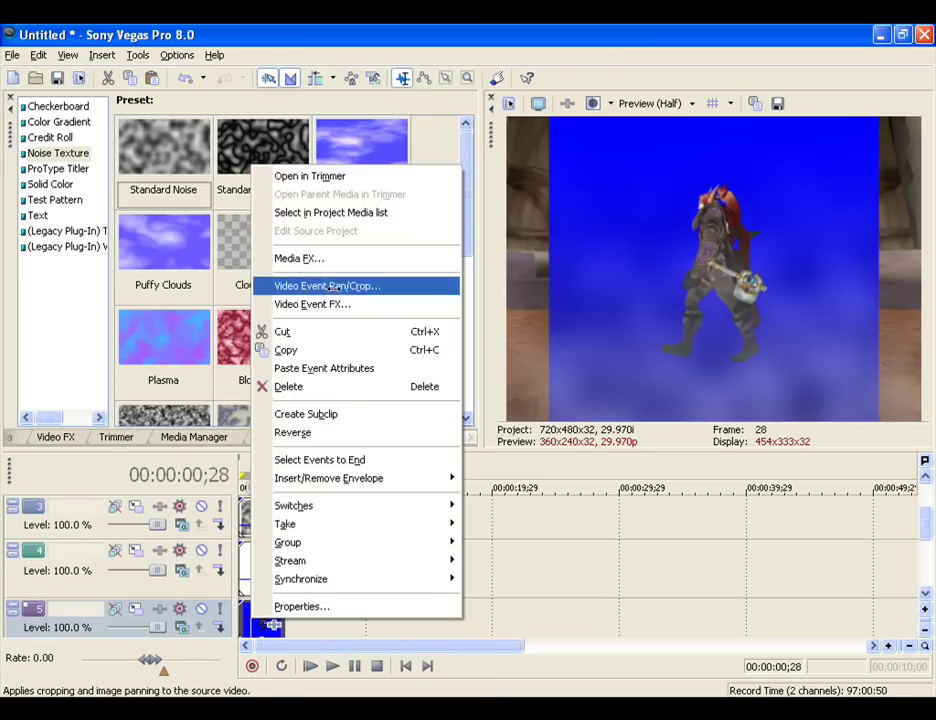
pyautogui.click(256, 286)
pyautogui.click(177, 293)
pyautogui.click(172, 308)
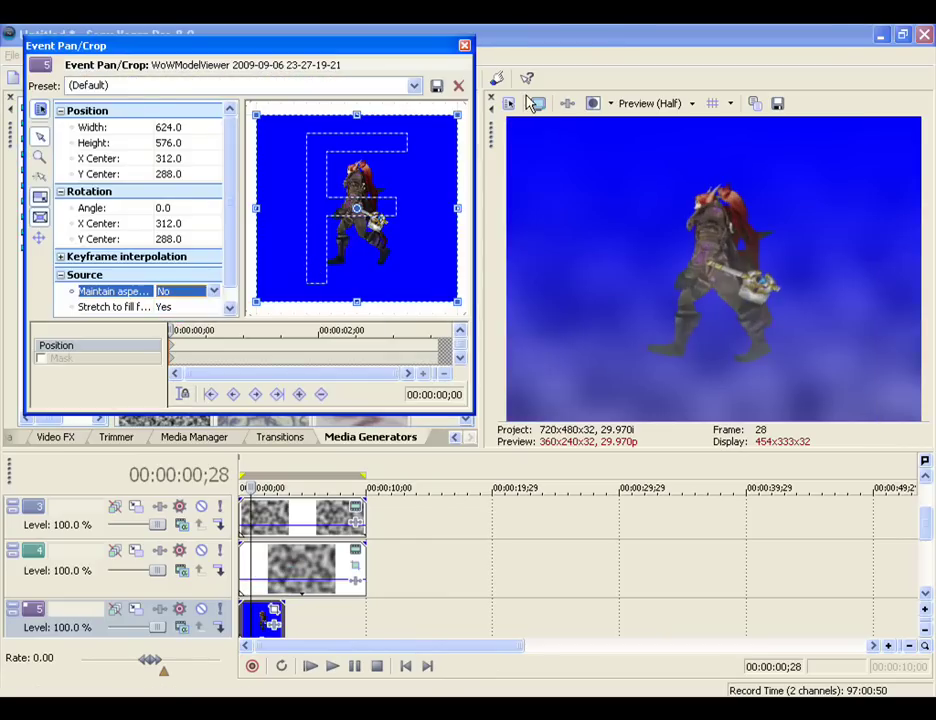
pyautogui.click(465, 47)
# Add the Sony Chroma Keyer effect to the character clip with the Anti-Fade preset.
pyautogui.click(275, 628)
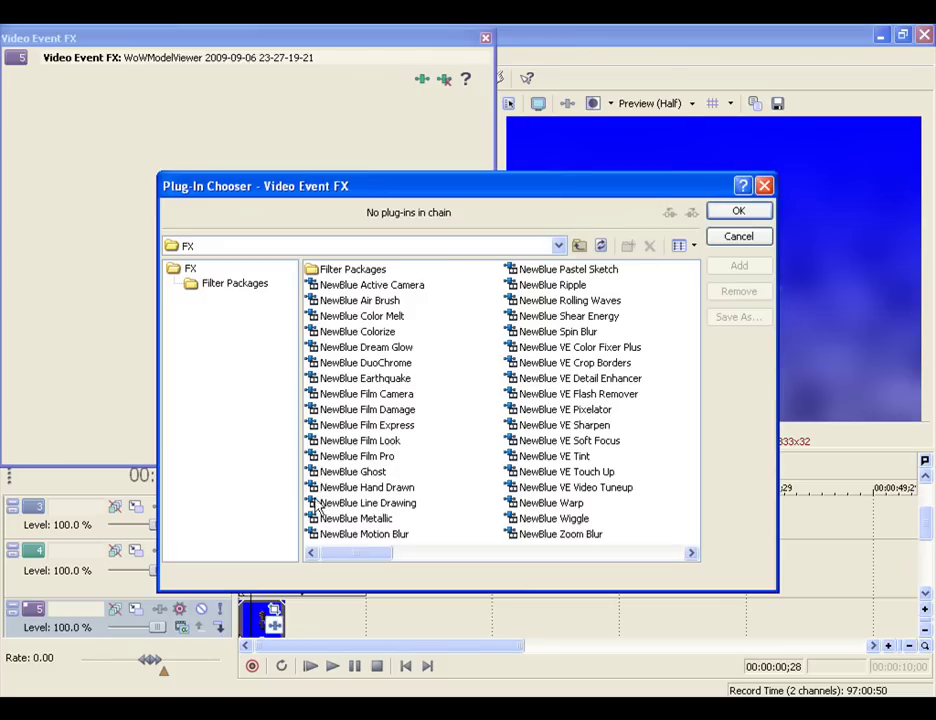
pyautogui.moveTo(357, 558); pyautogui.dragTo(501, 560)
pyautogui.click(392, 427)
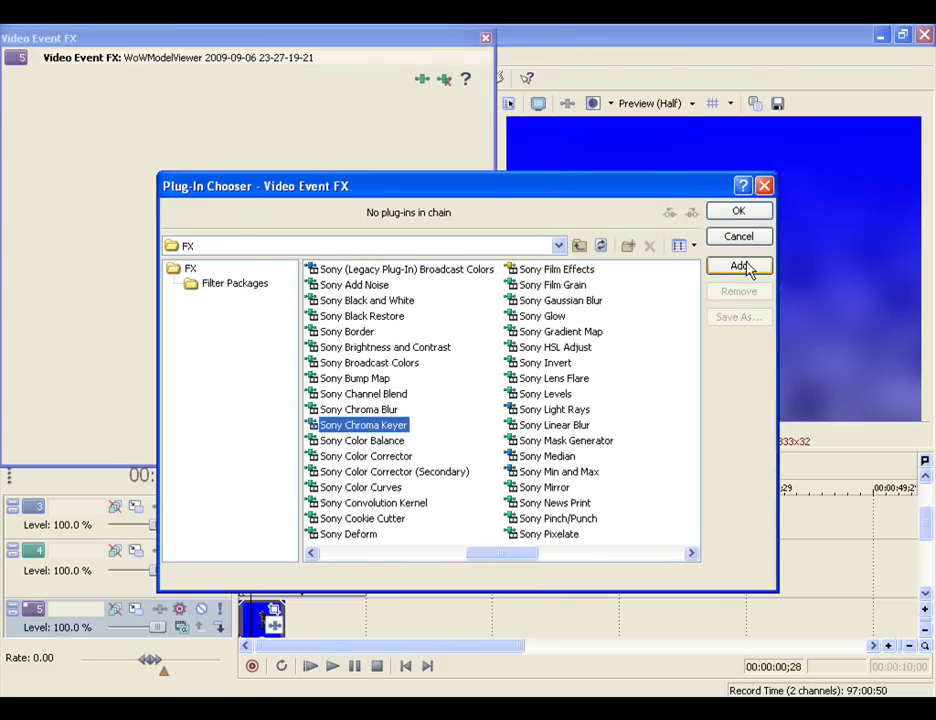
pyautogui.click(739, 265)
pyautogui.click(737, 211)
pyautogui.click(419, 107)
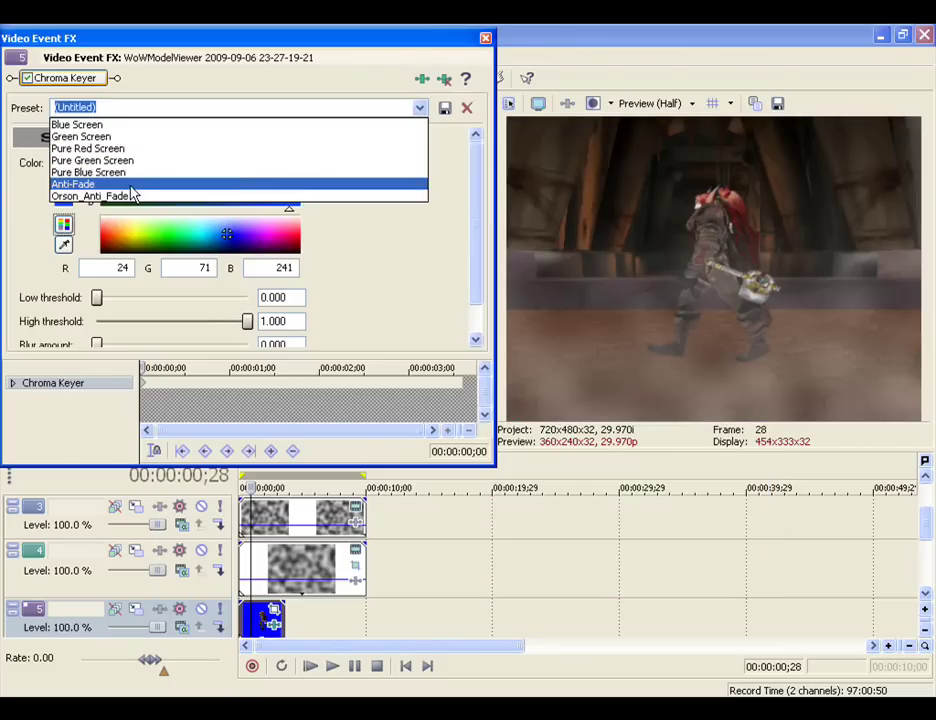
pyautogui.click(90, 183)
pyautogui.click(485, 37)
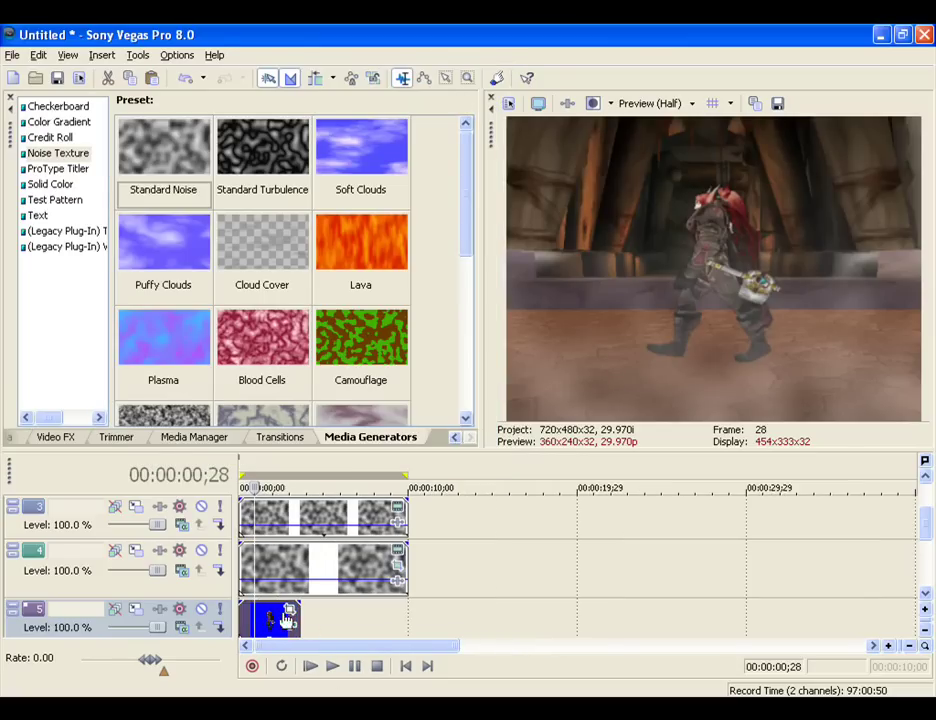
# Center the character clip's starting crop frame at about X -103, Y 186, limiting movement to the horizontal axis.
pyautogui.click(289, 611)
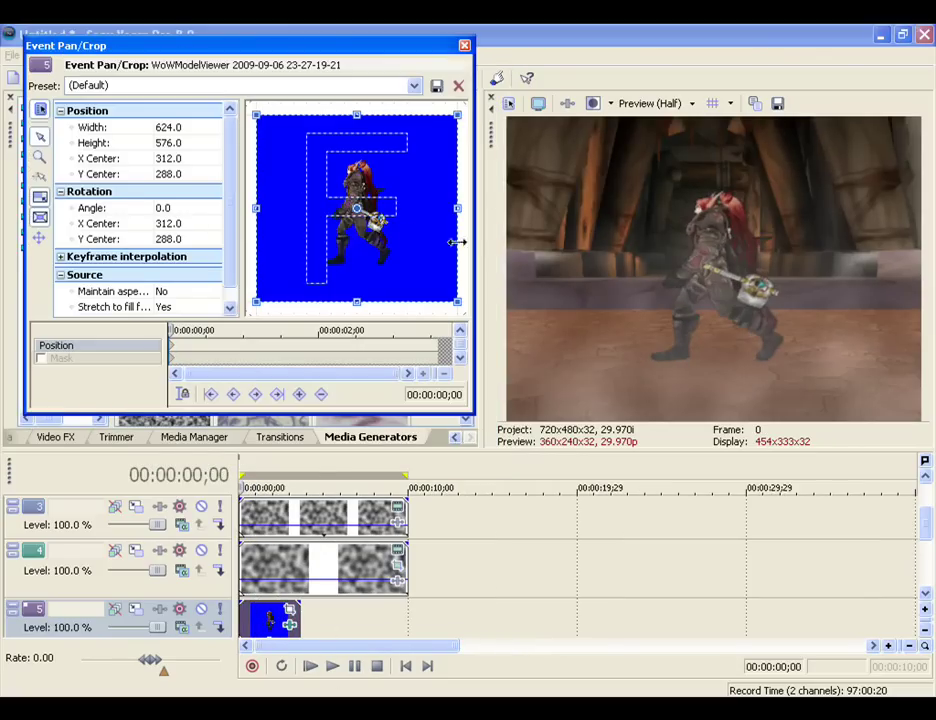
pyautogui.moveTo(252, 190); pyautogui.dragTo(251, 244)
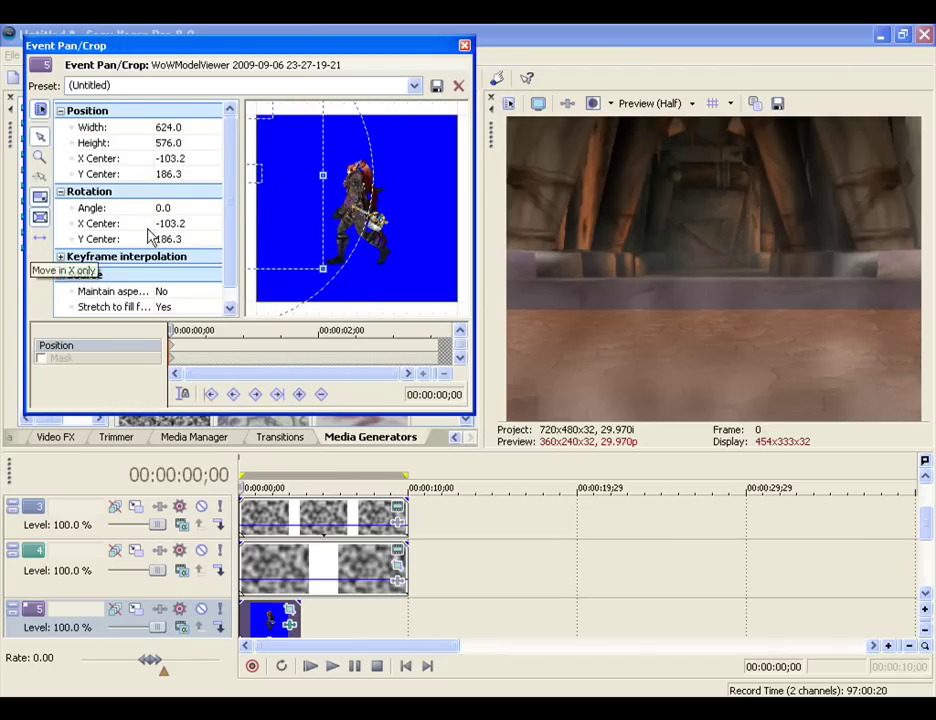
pyautogui.moveTo(268, 235); pyautogui.dragTo(491, 236)
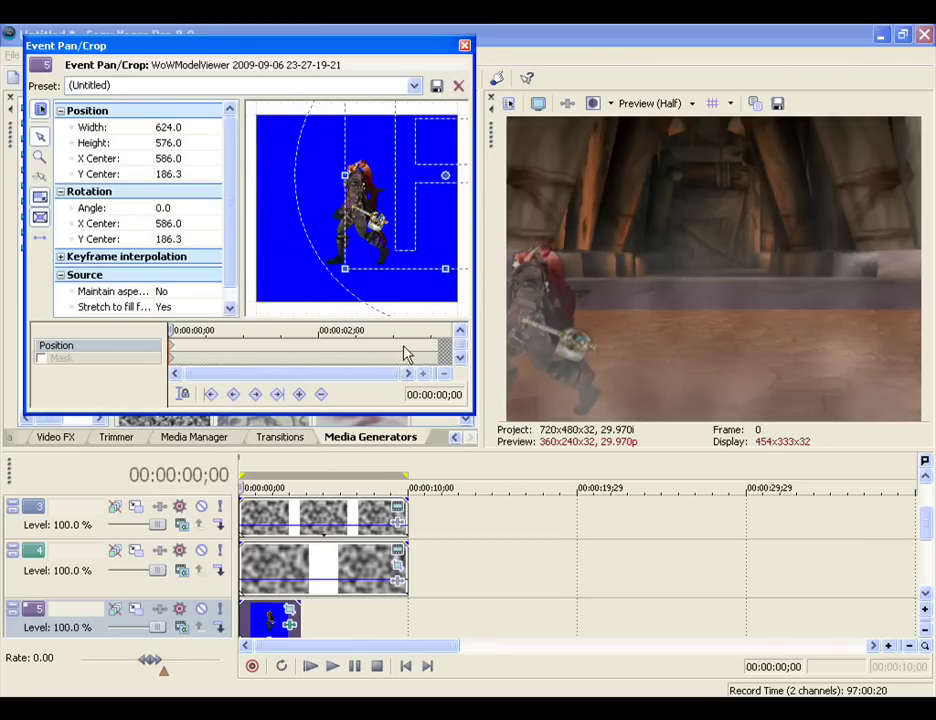
pyautogui.hotkey('ctrl', 'z')
# Center the character clip's final crop frame at about X 724, Y 186 and move that keyframe to the clip's end.
pyautogui.moveTo(171, 330); pyautogui.dragTo(429, 329)
pyautogui.moveTo(290, 240); pyautogui.dragTo(550, 240)
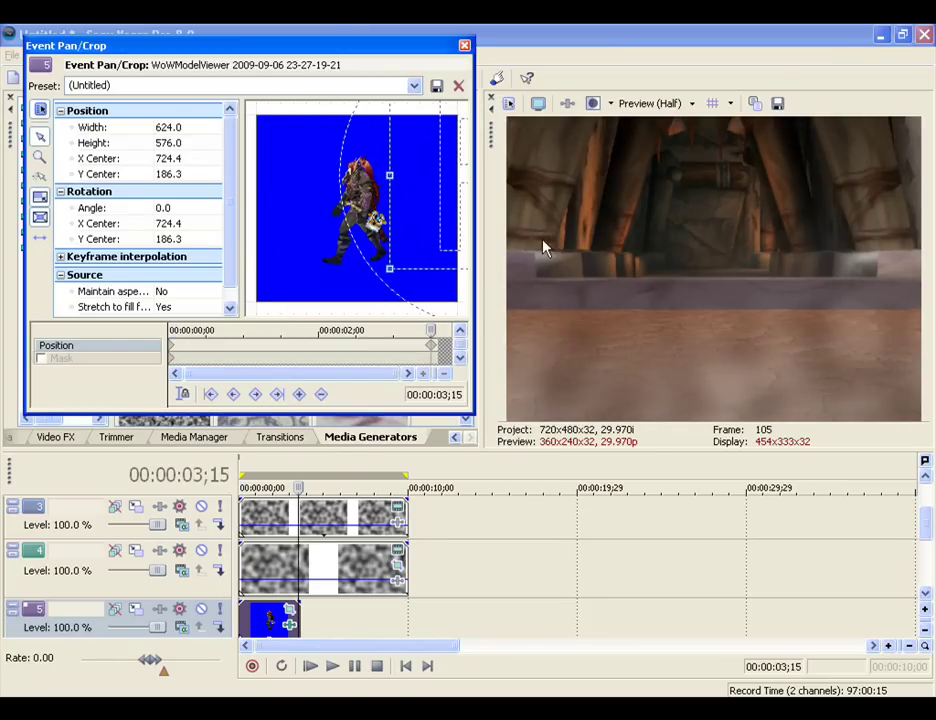
pyautogui.moveTo(434, 346); pyautogui.dragTo(145, 330)
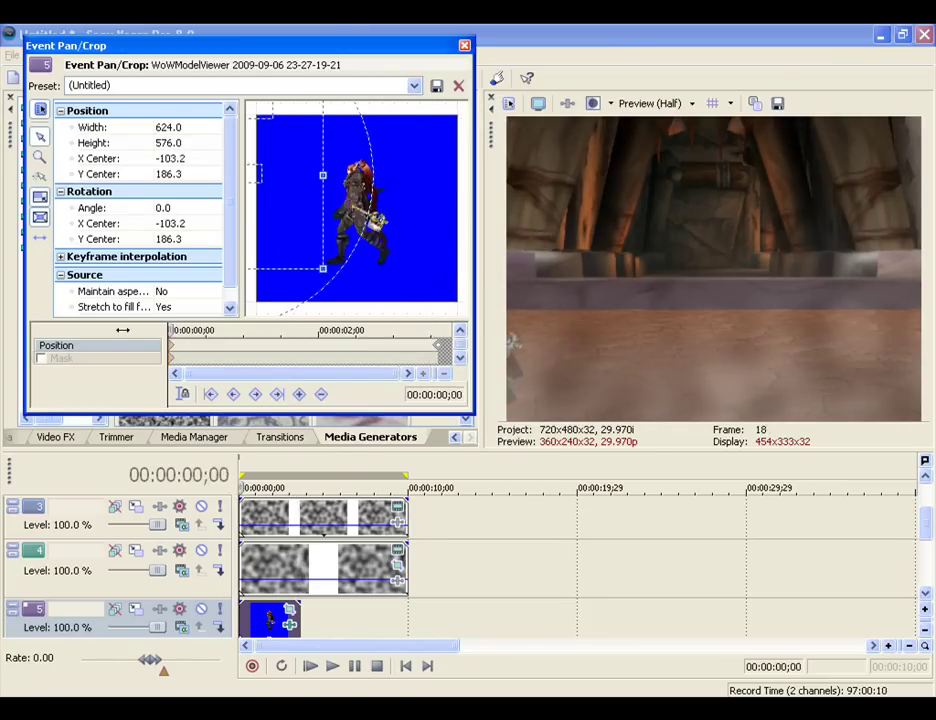
pyautogui.click(464, 46)
# Time-stretch the character clip on track 5 by about 1;12 and preview the composition.
pyautogui.moveTo(300, 620); pyautogui.dragTo(323, 618)
pyautogui.click(333, 666)
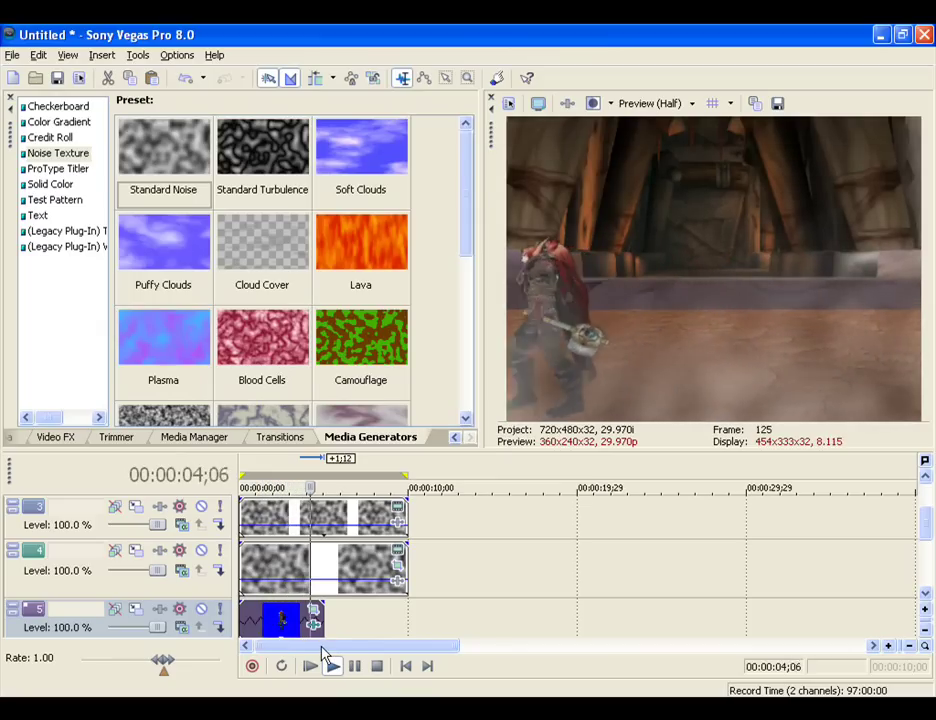
pyautogui.click(377, 666)
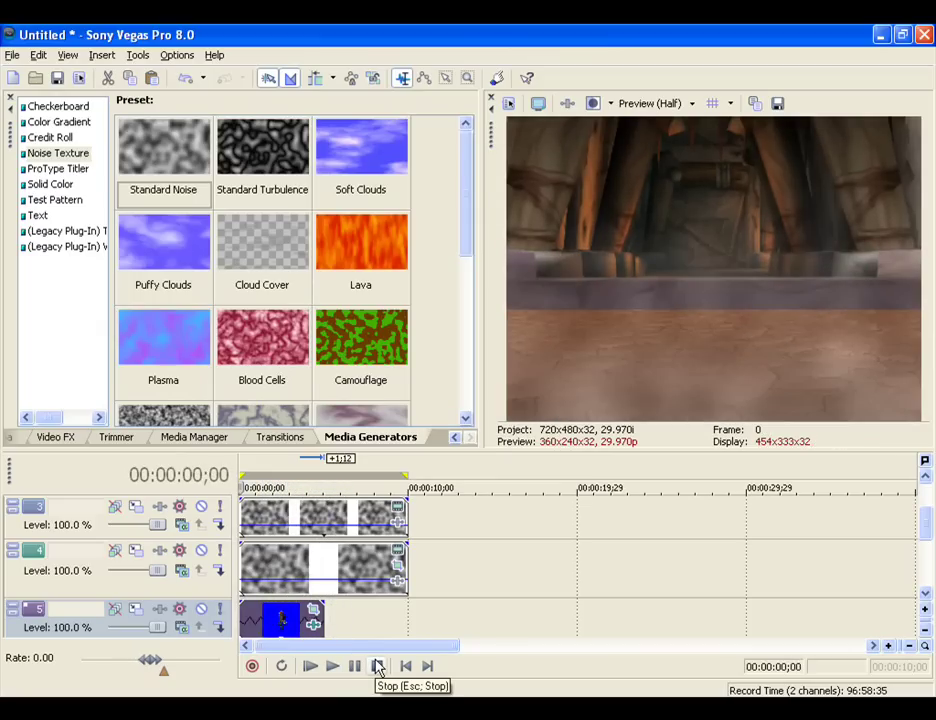